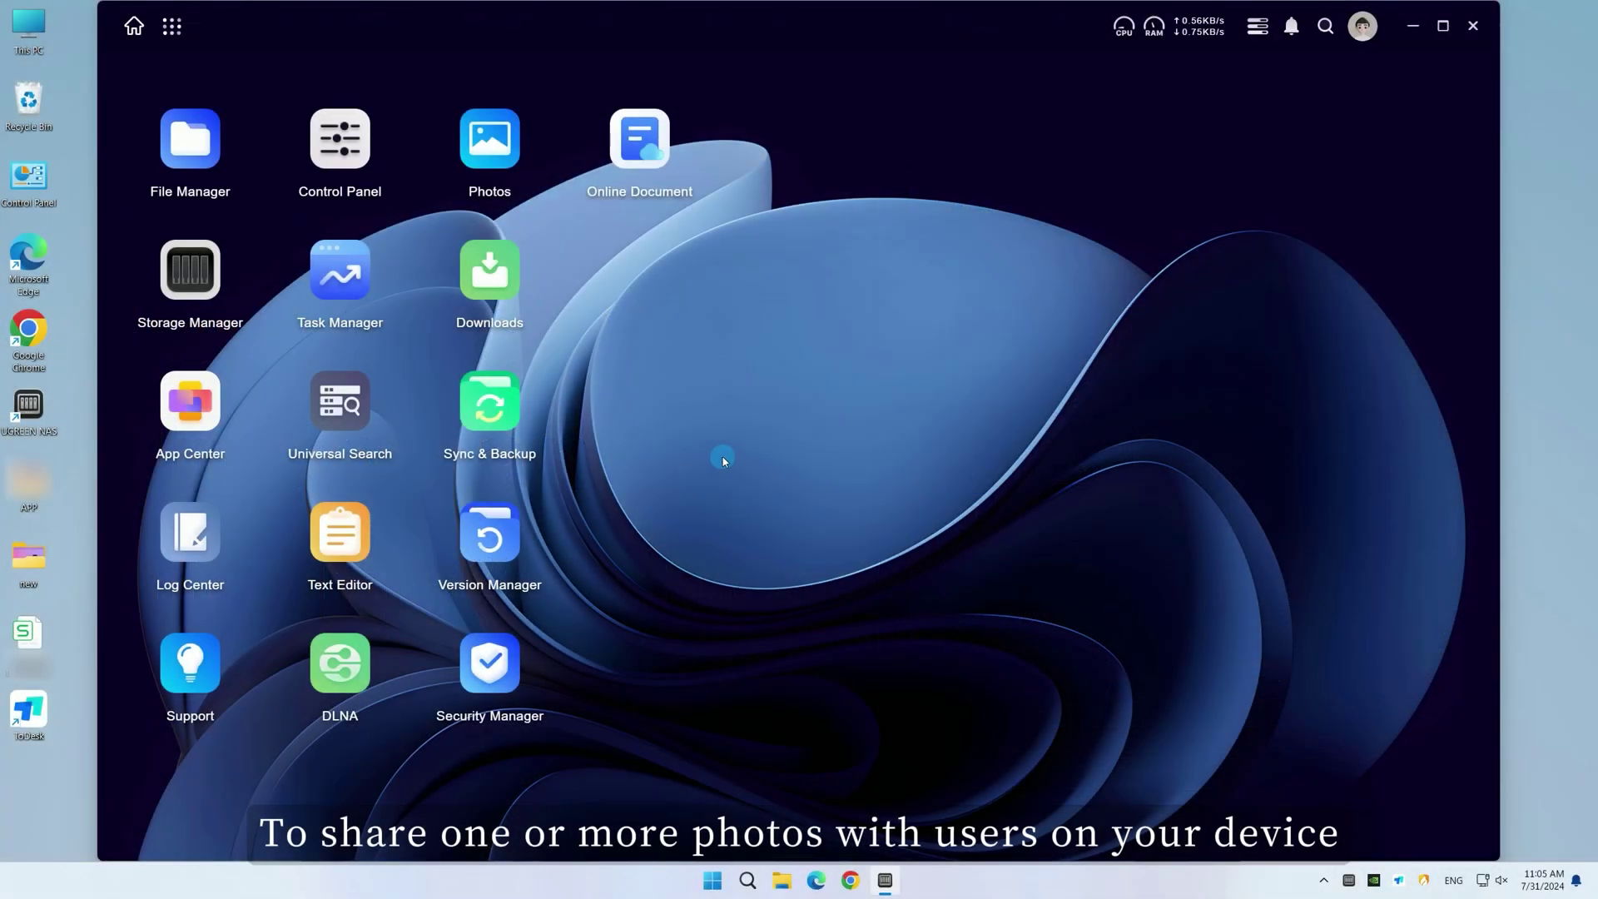
Step: Open the personal photo library, select the 2024-07-31 photo and begin sharing it
click(488, 167)
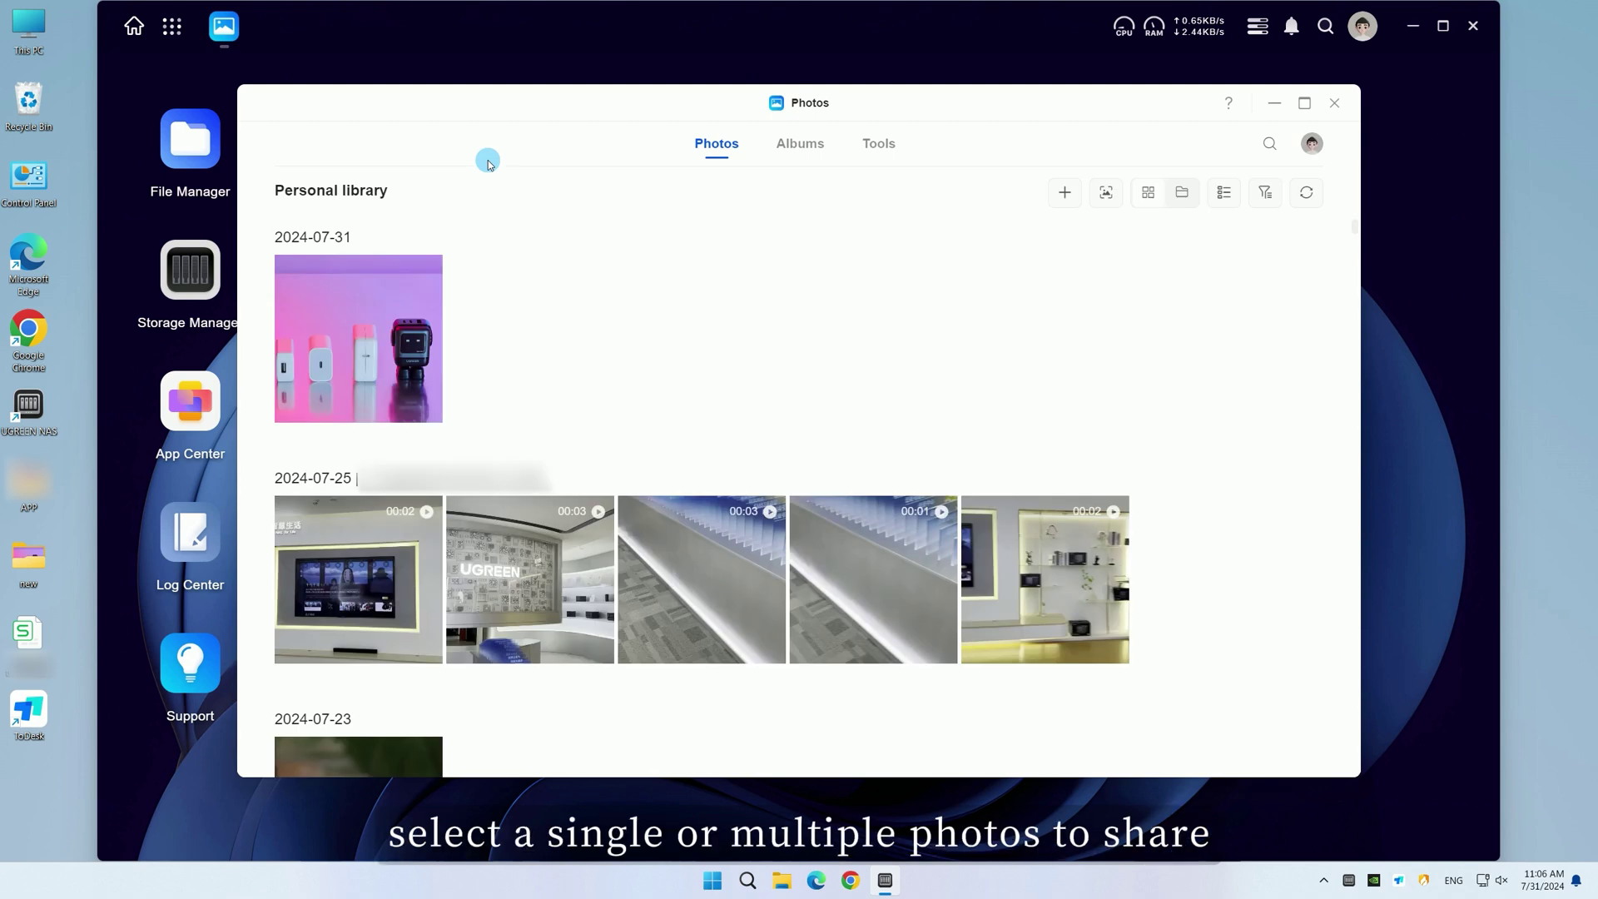
mouse_move(359, 338)
click(296, 277)
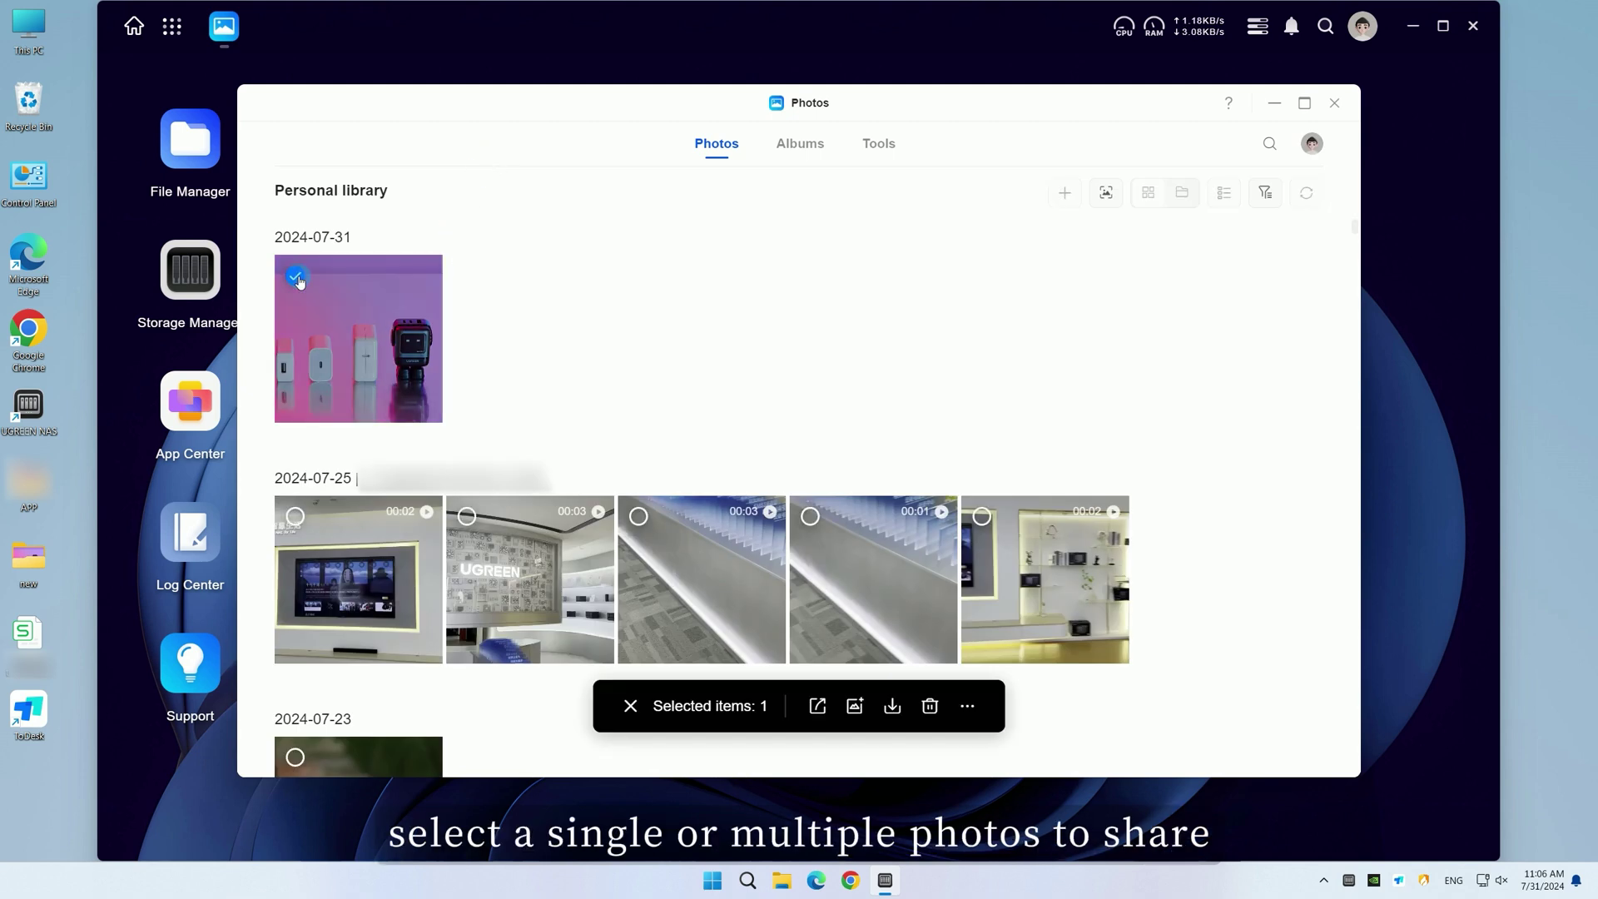
click(818, 706)
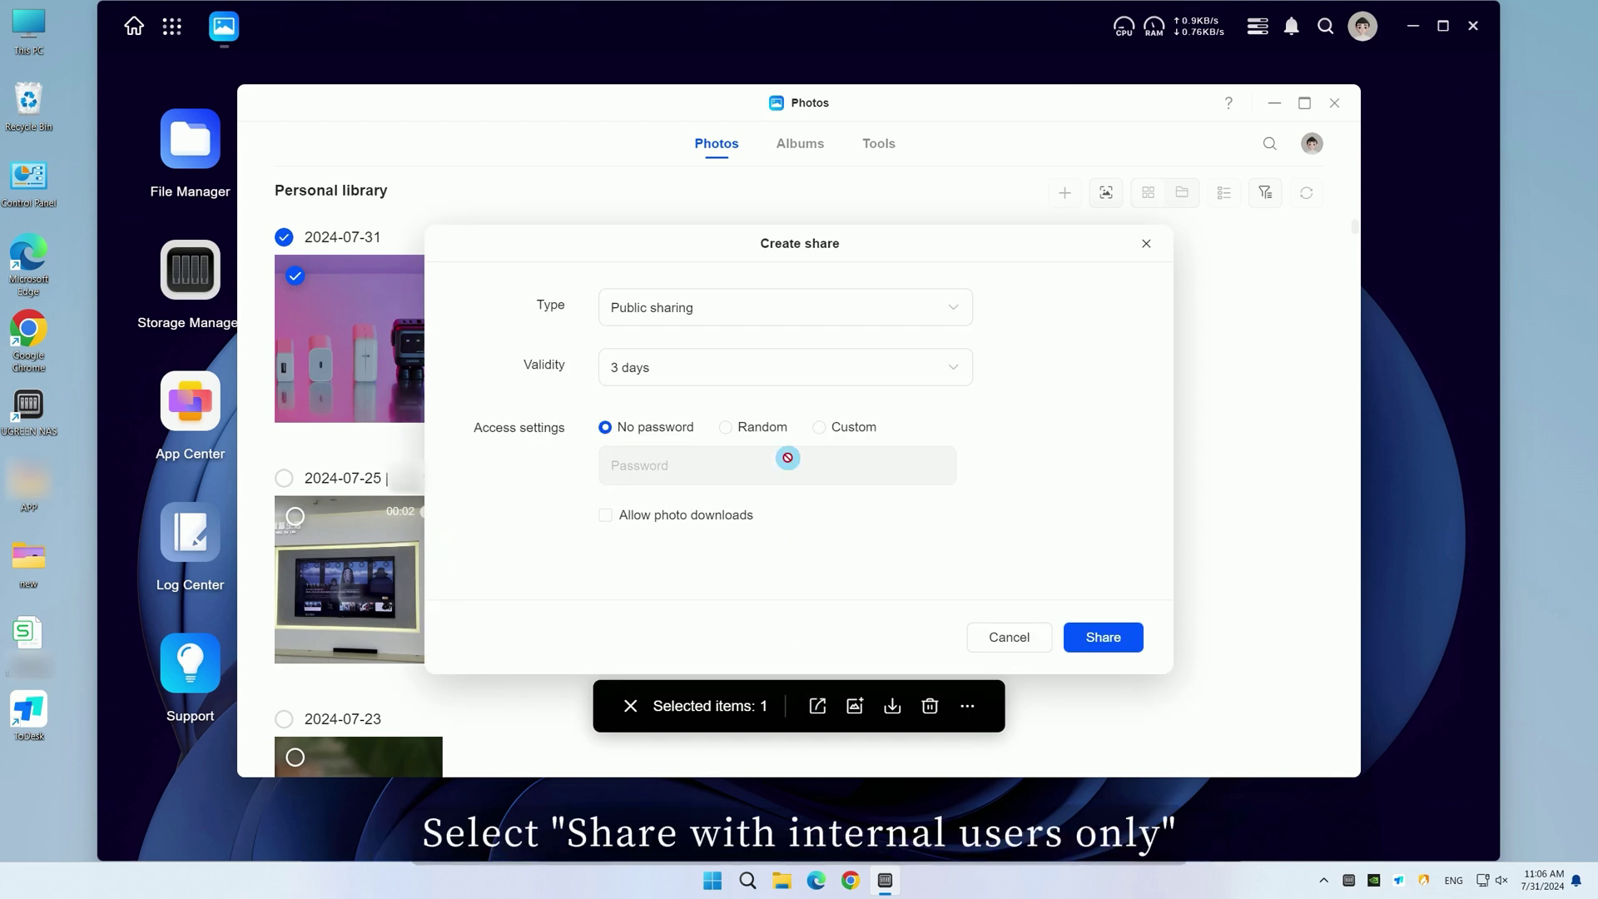
Step: Switch the share type to internal users only and add Tom and the Administrator group
click(779, 323)
click(775, 394)
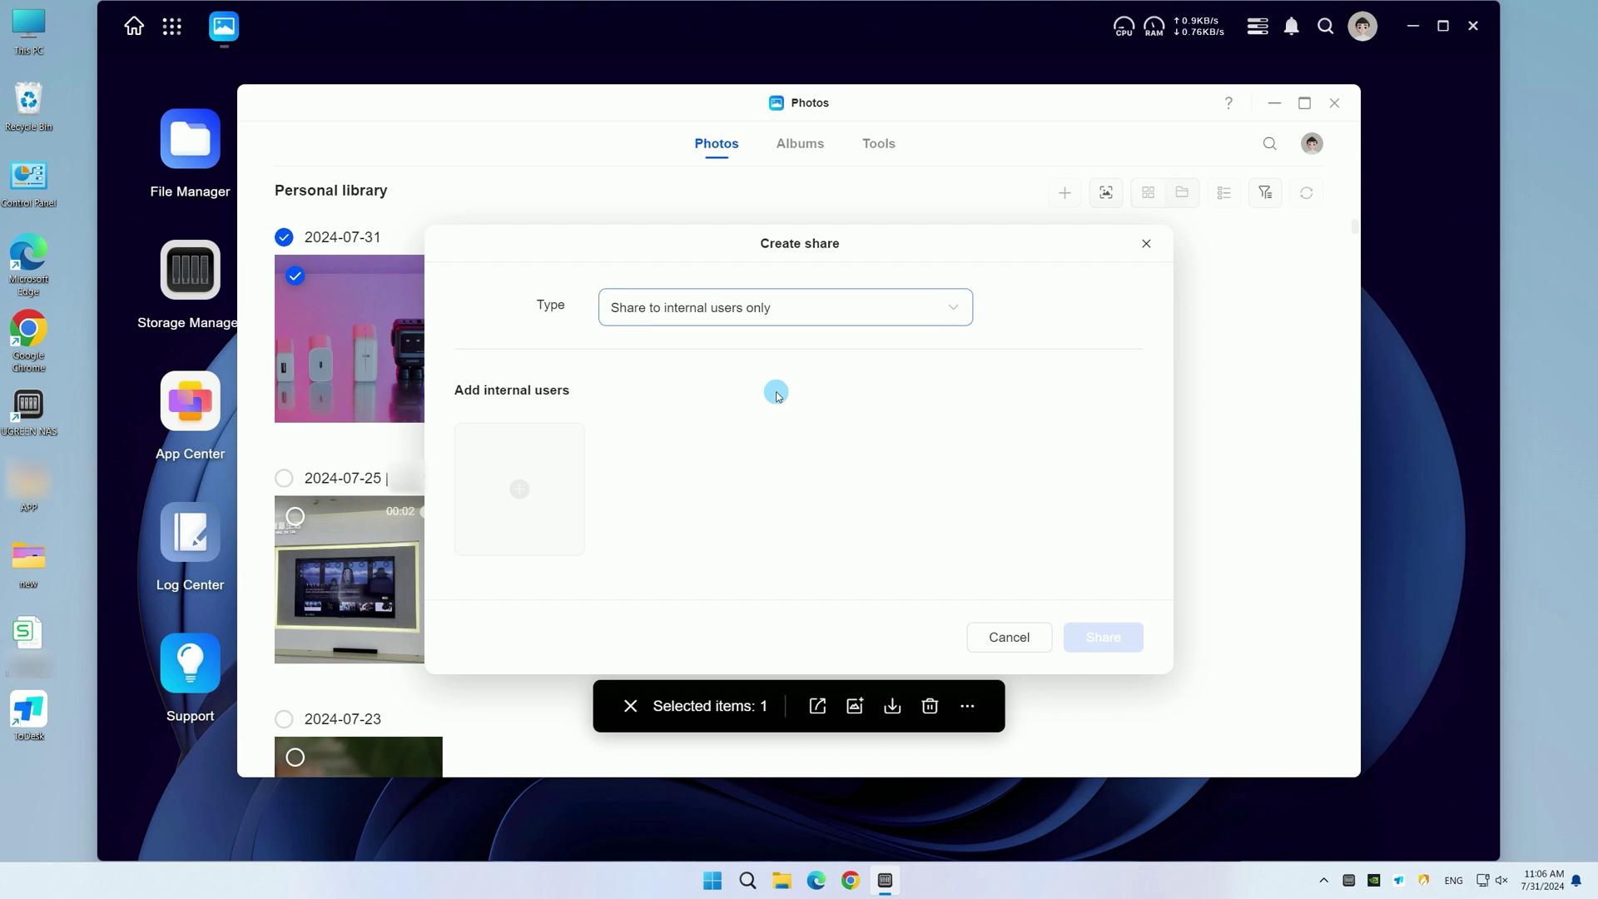
click(521, 496)
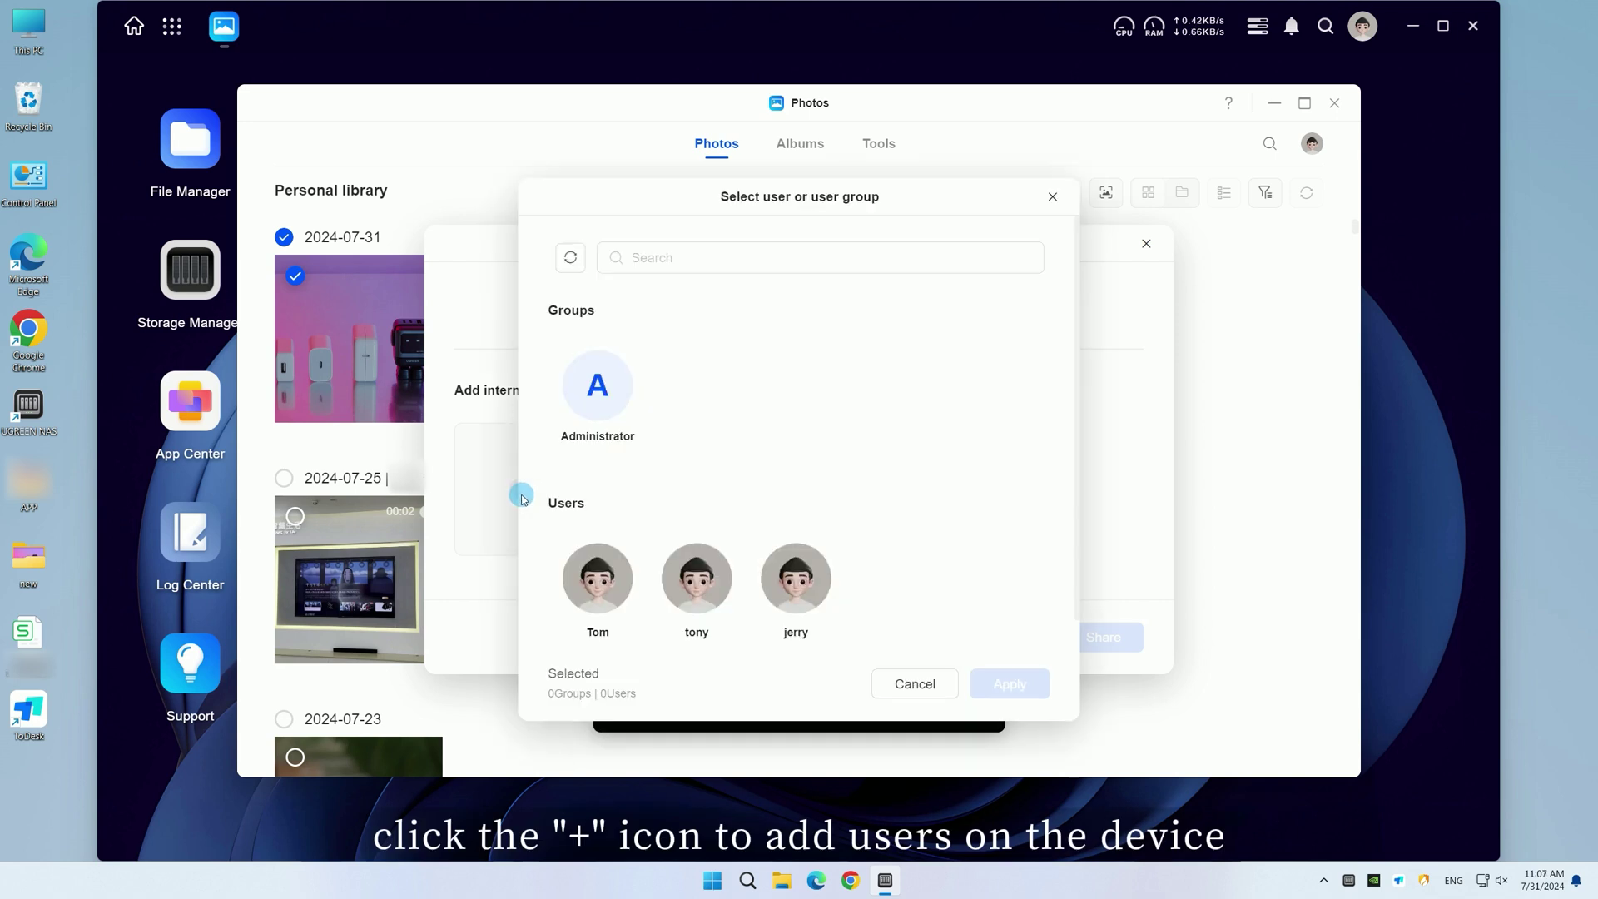
click(593, 580)
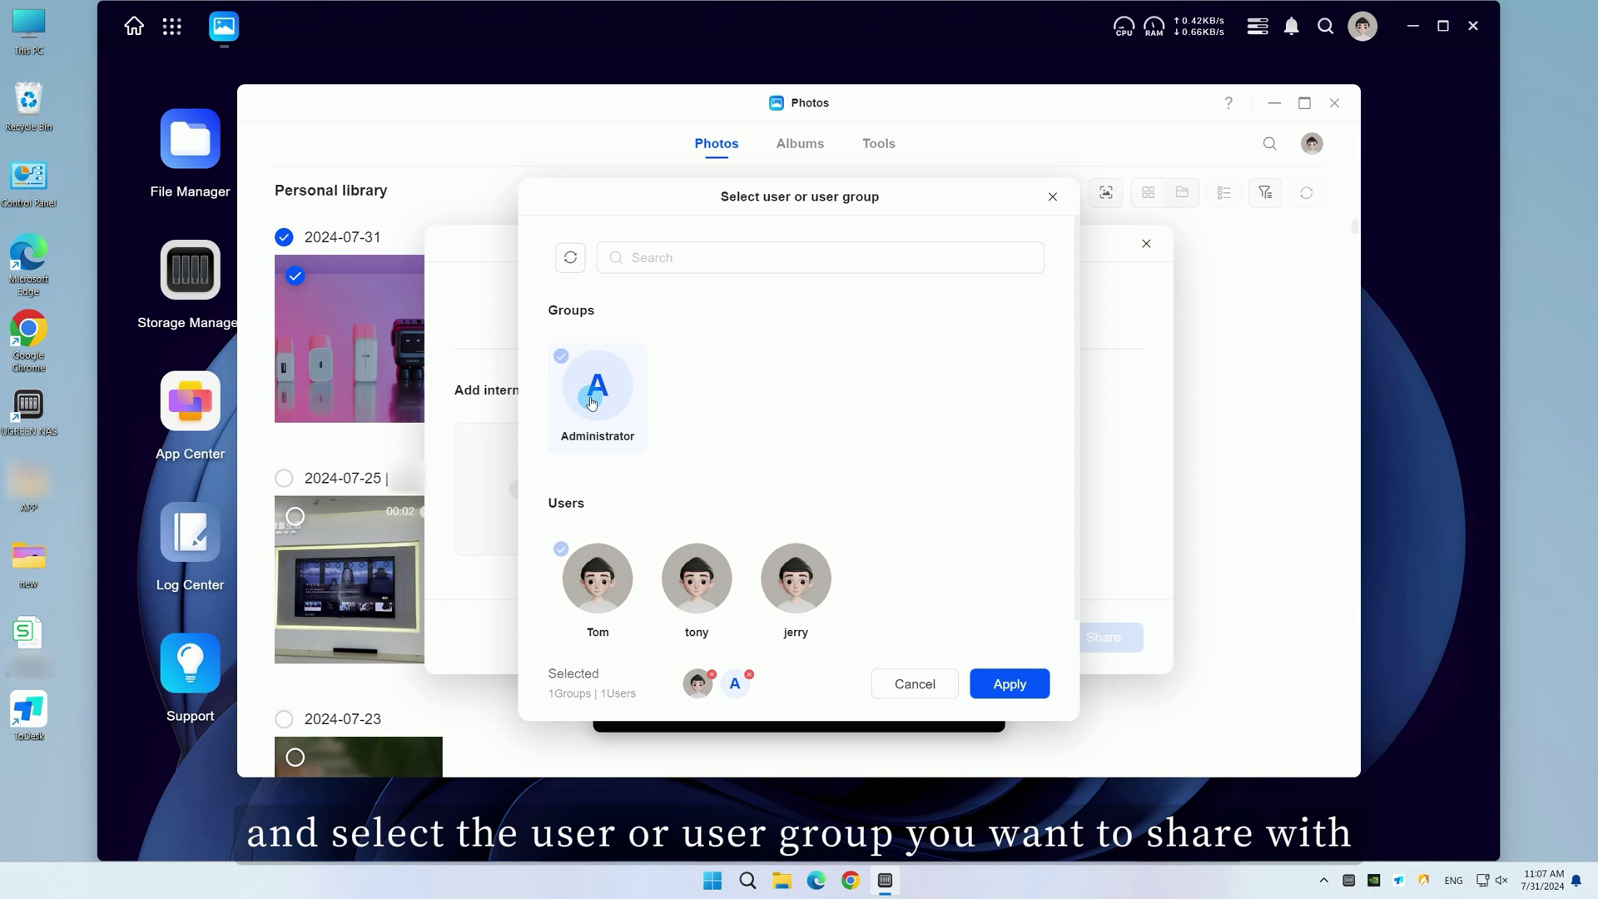
click(1009, 683)
Step: Give Tom view and download permission and keep the Administrator group at view only
click(551, 531)
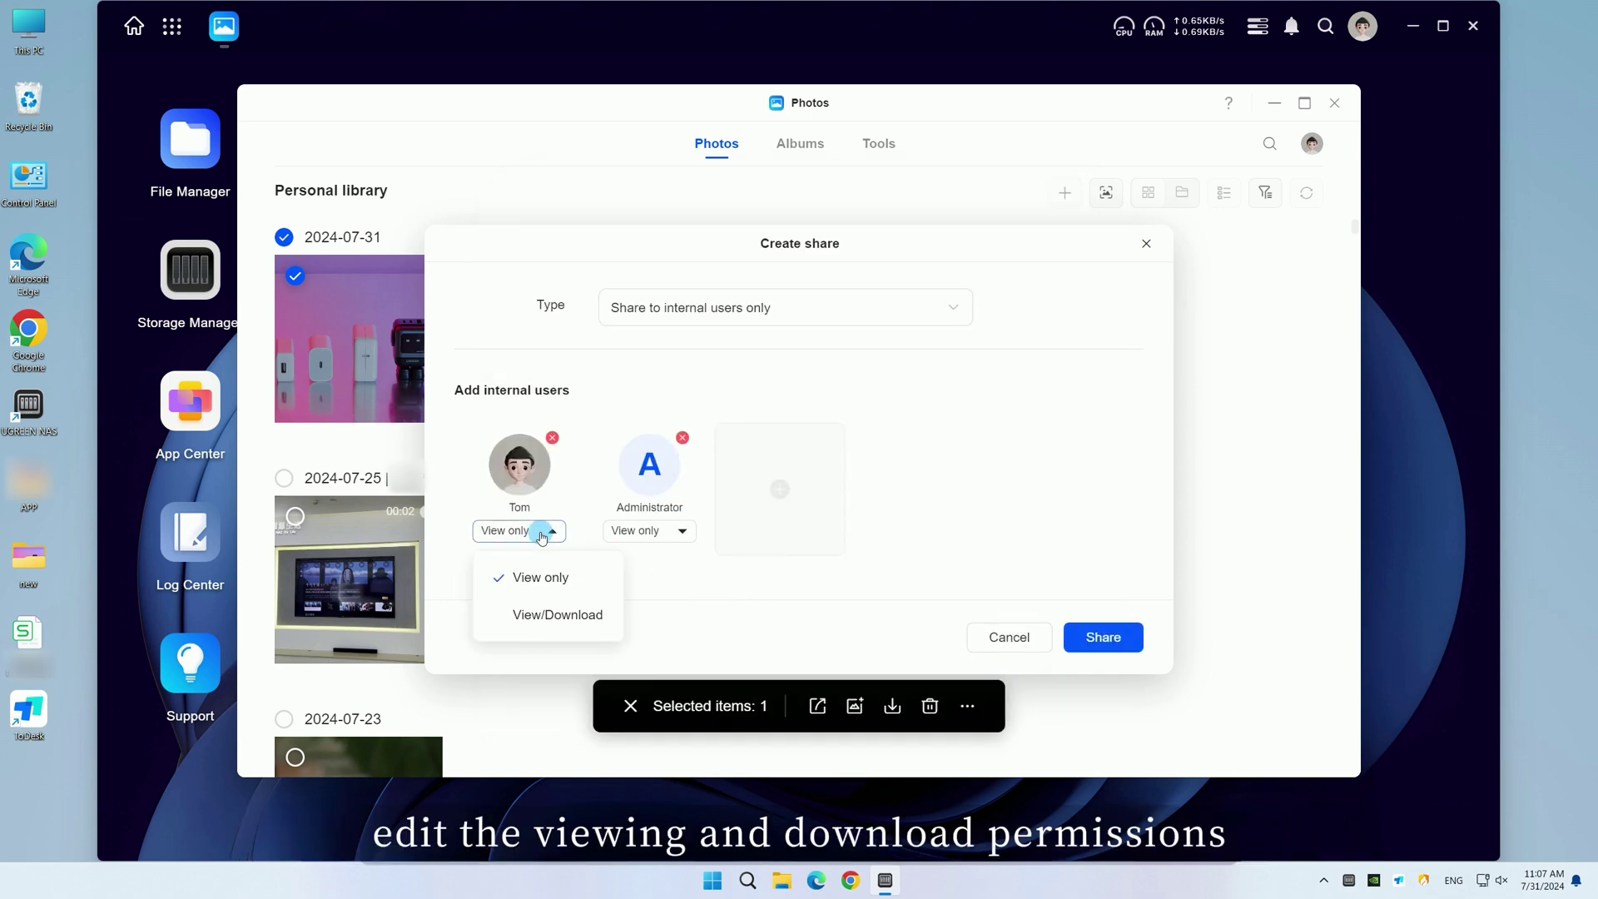
click(550, 602)
click(668, 537)
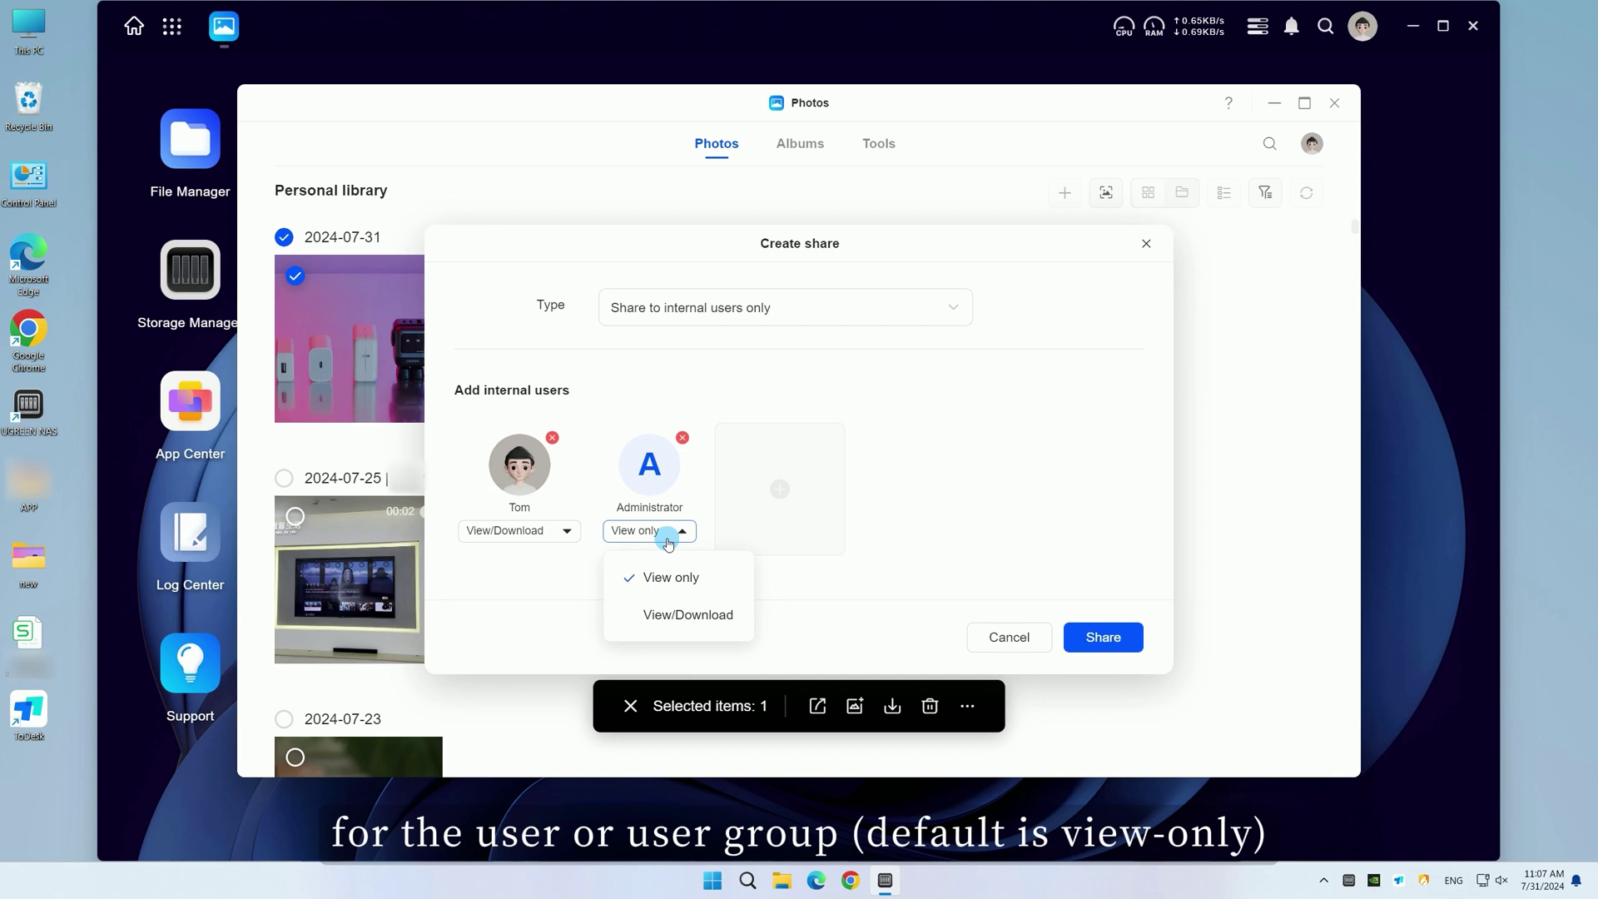
click(670, 584)
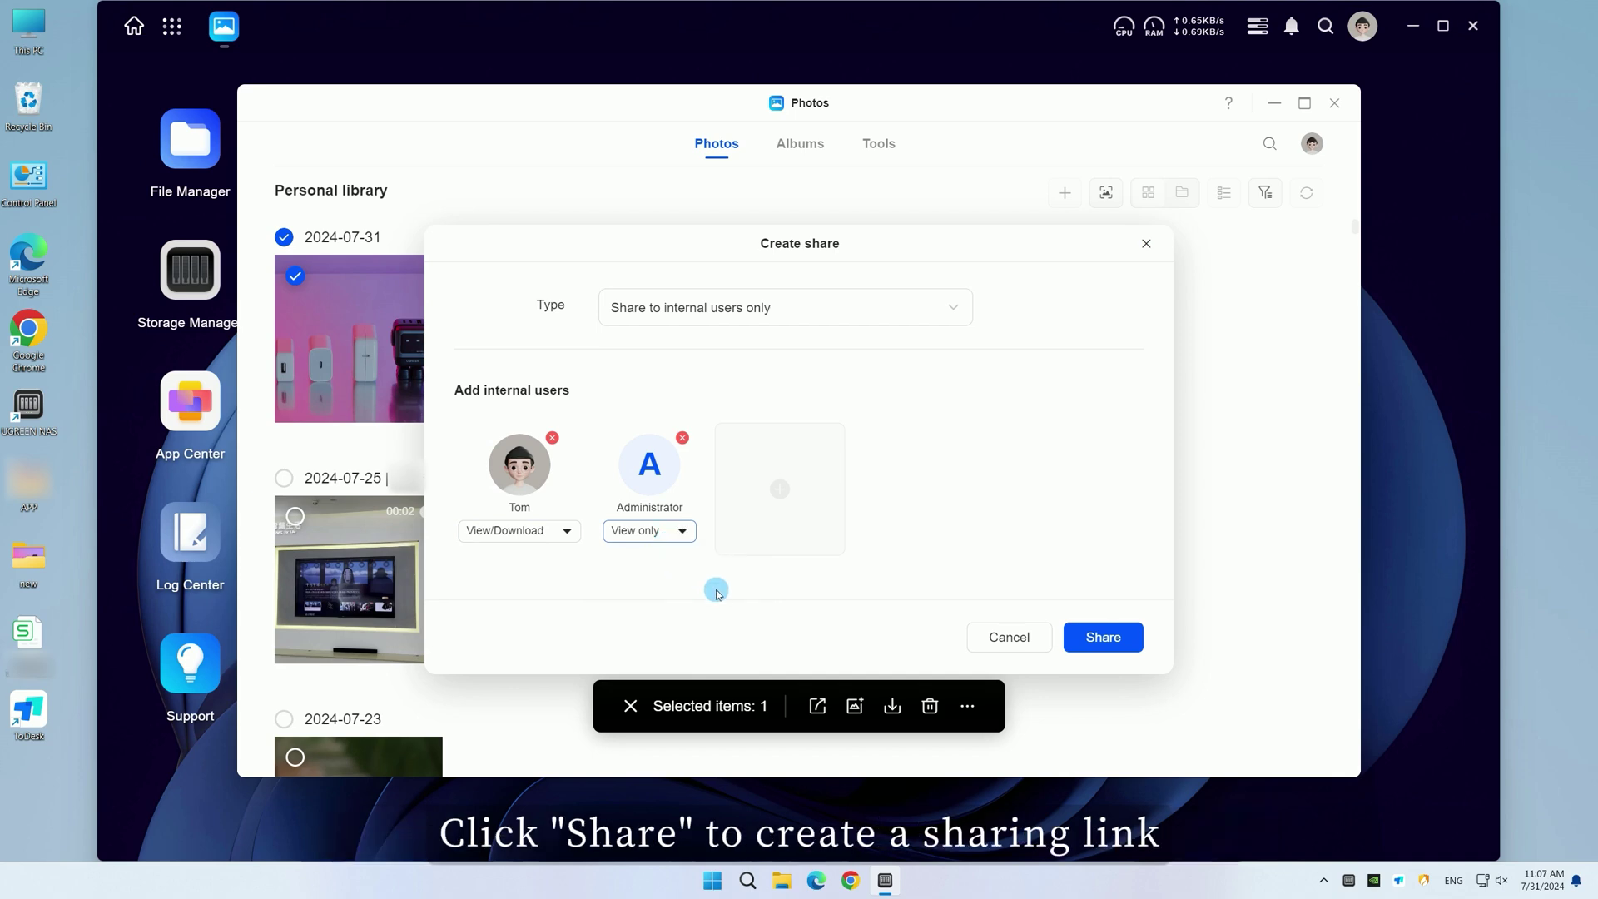
Step: Create the internal share, then open the 2024-07-31 album and view the photo full size
click(1102, 634)
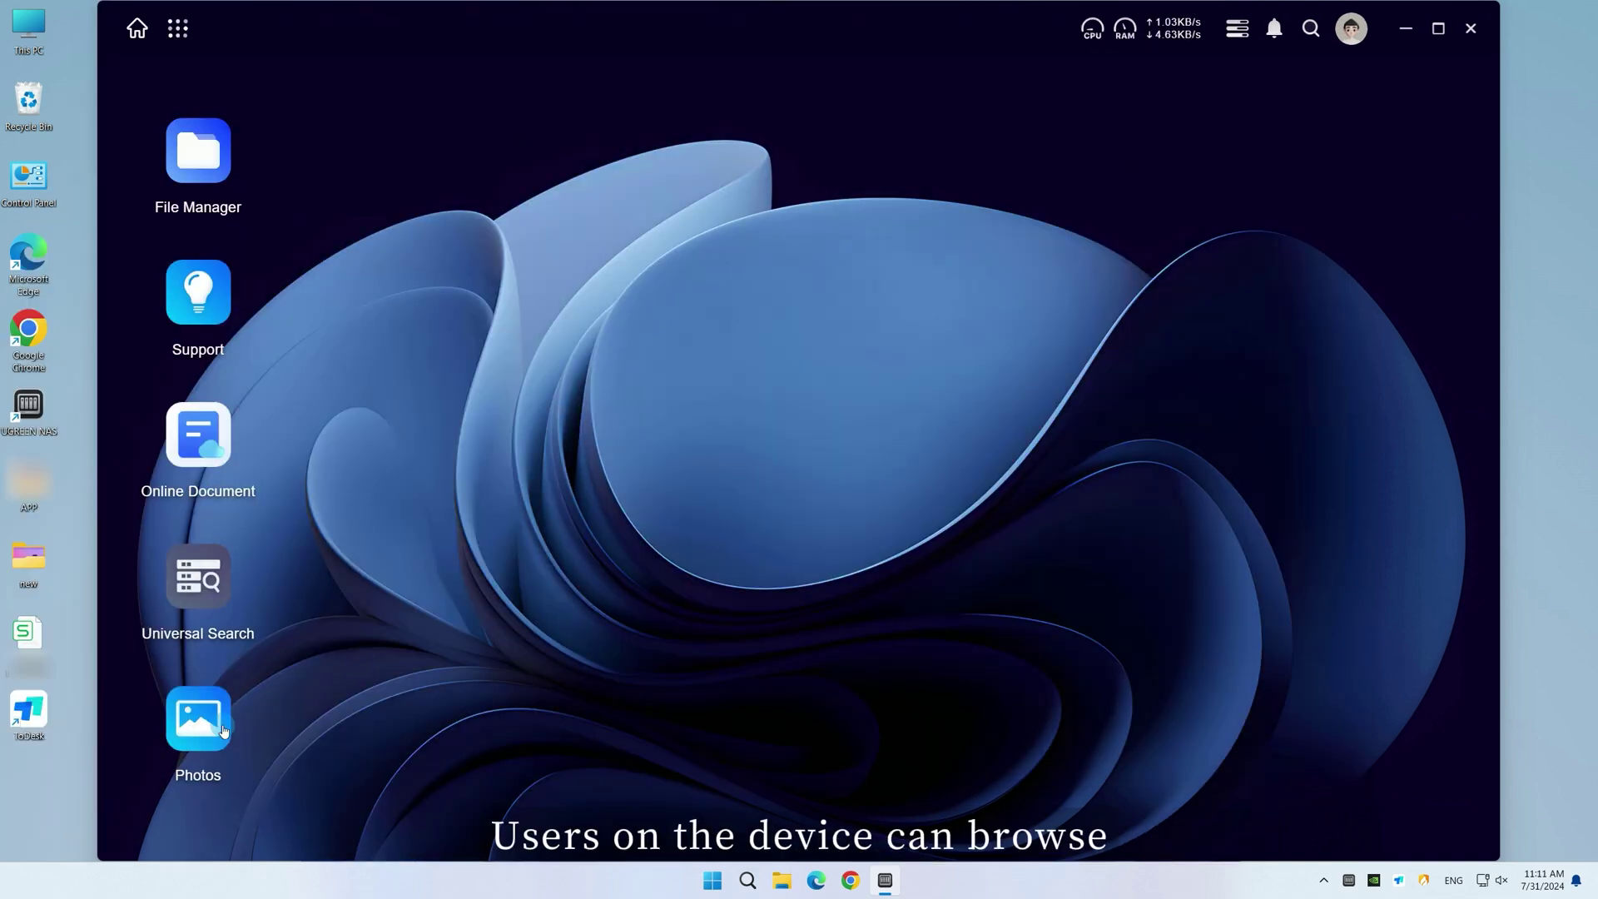
click(222, 727)
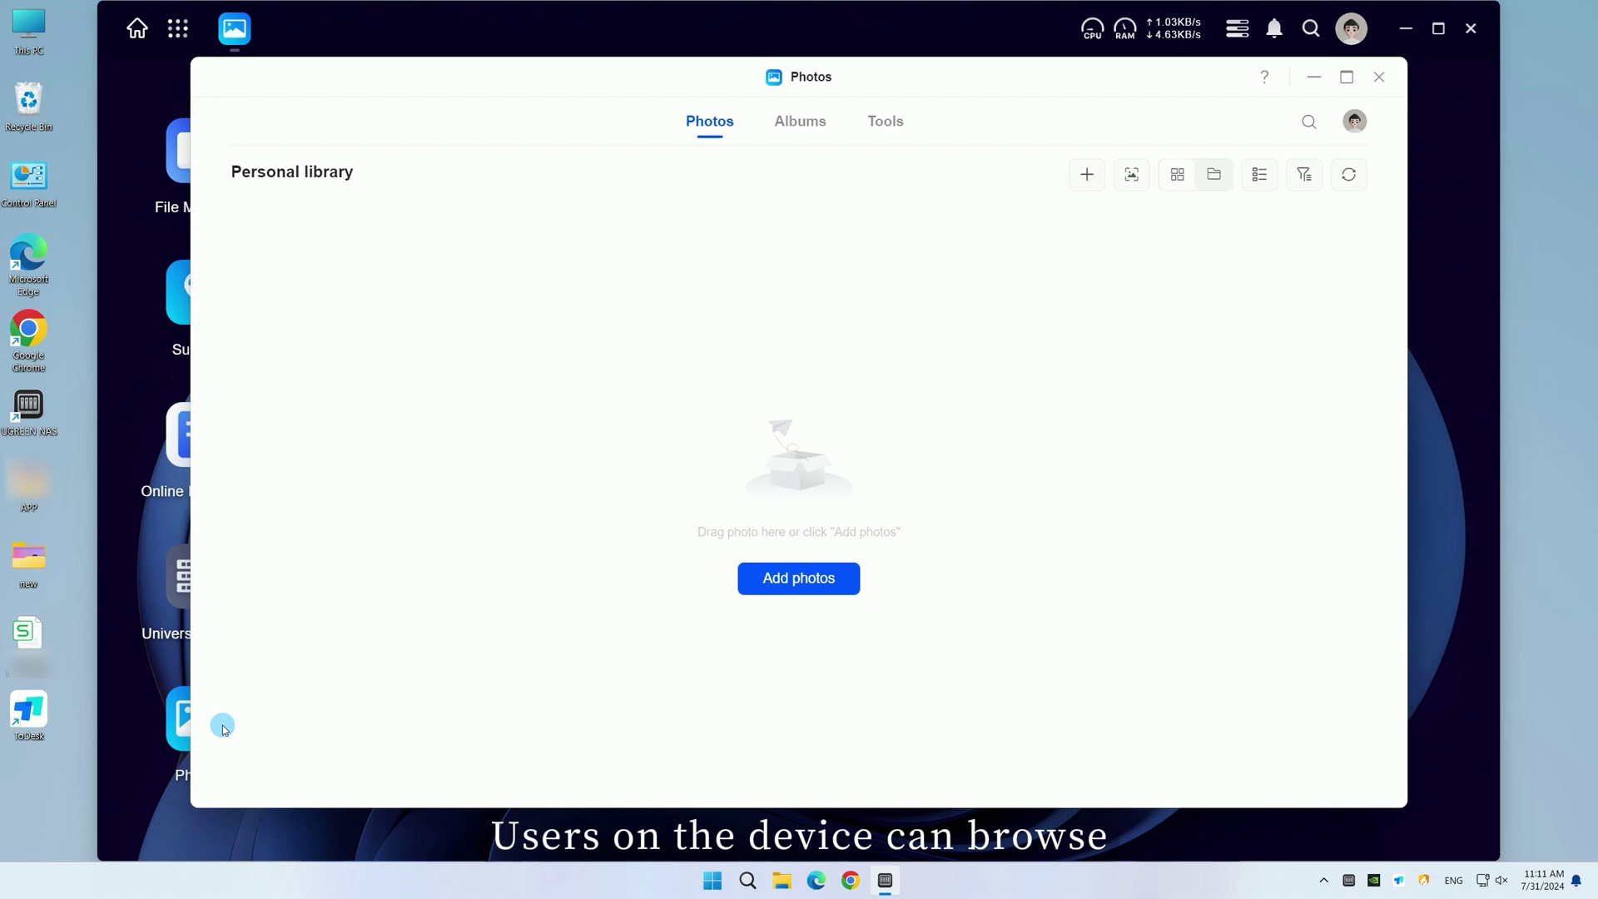
click(799, 125)
click(472, 692)
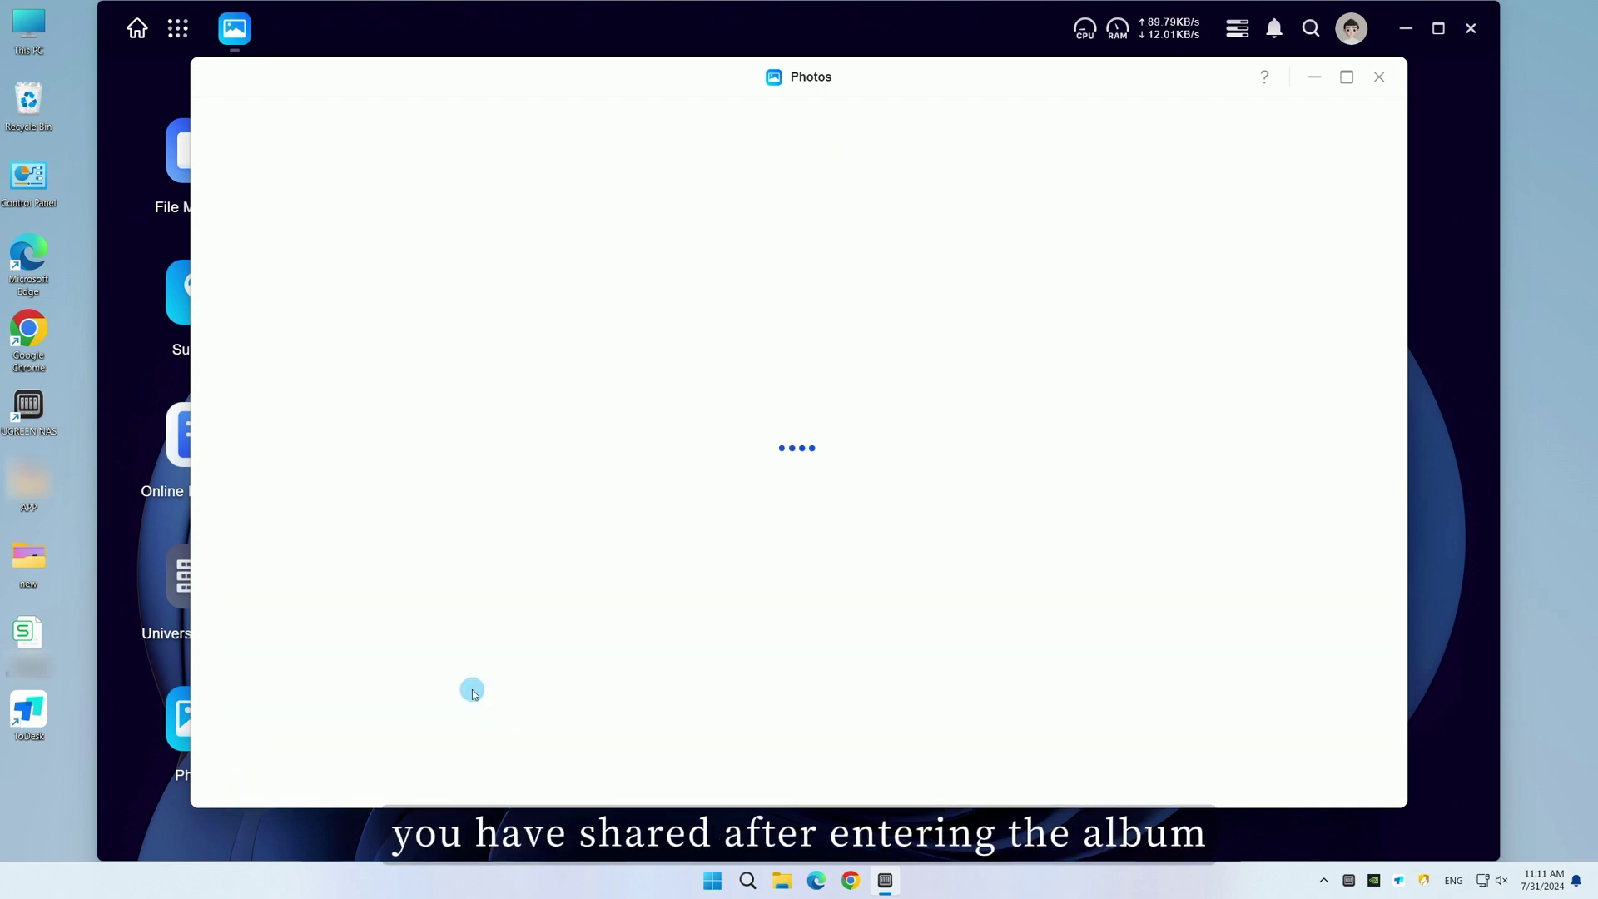
click(382, 510)
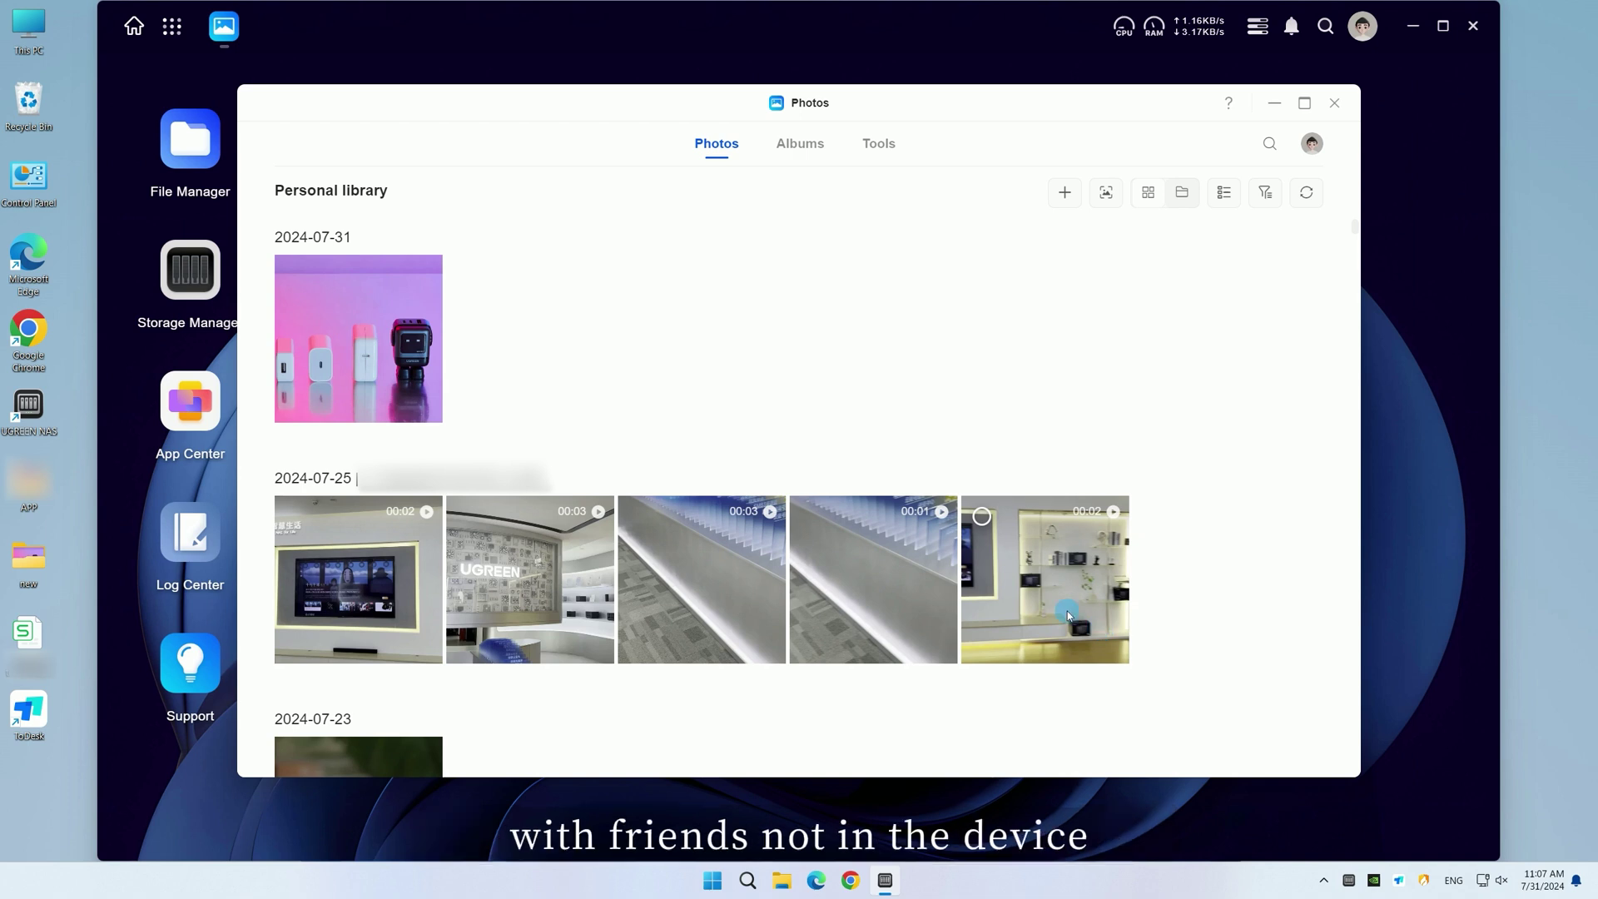
Step: Select the 2024-07-31 photo again and start a public share for it
click(294, 274)
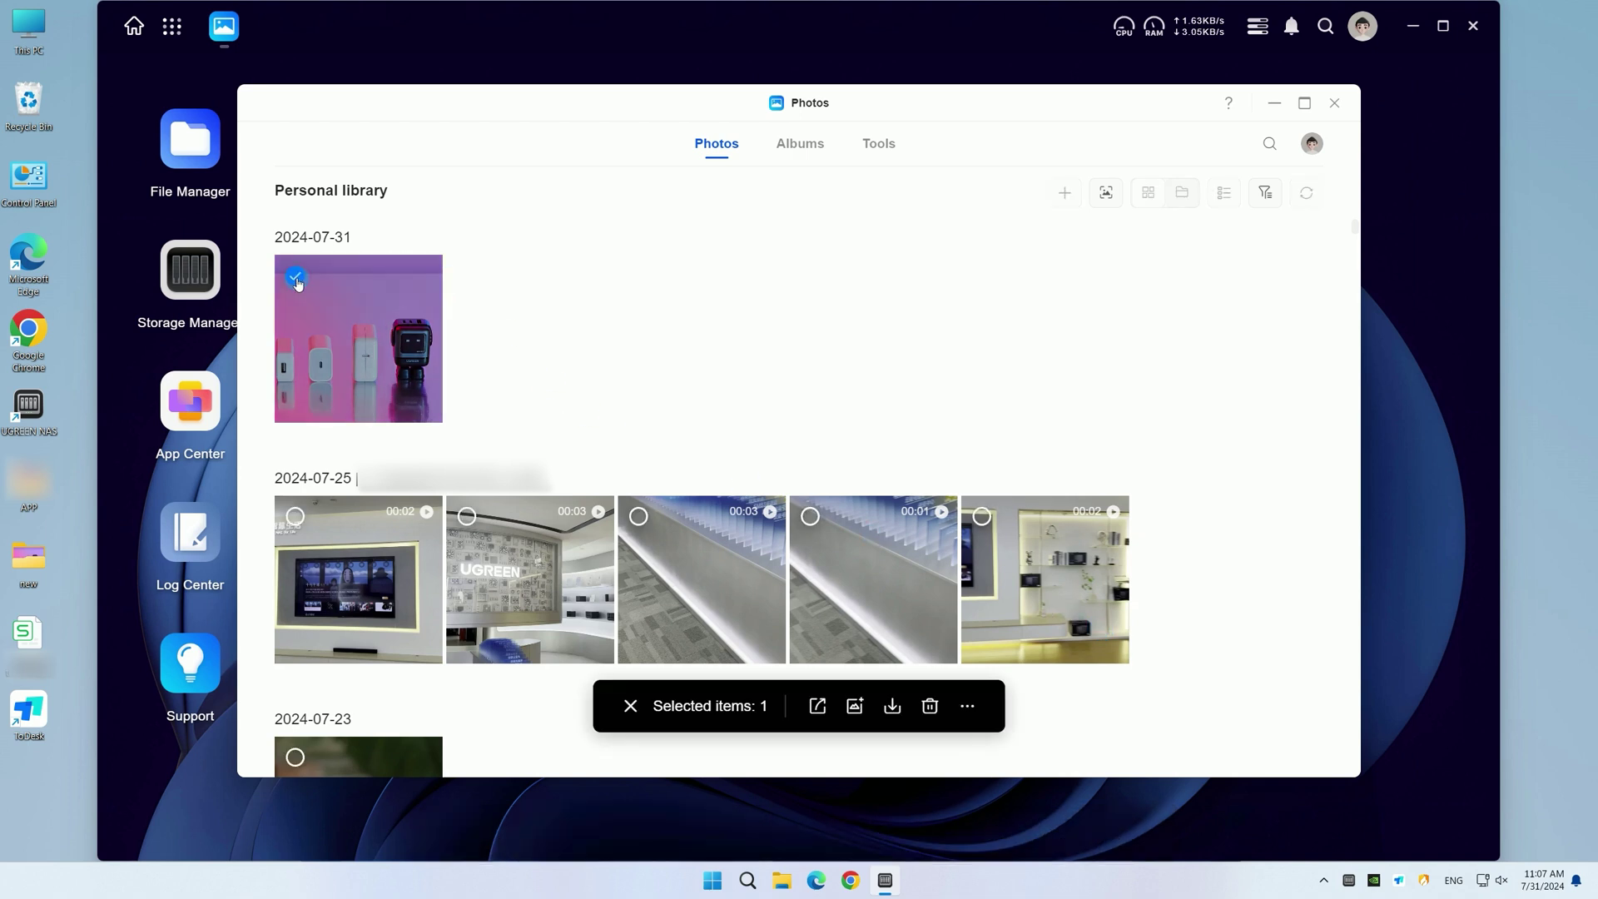
click(813, 708)
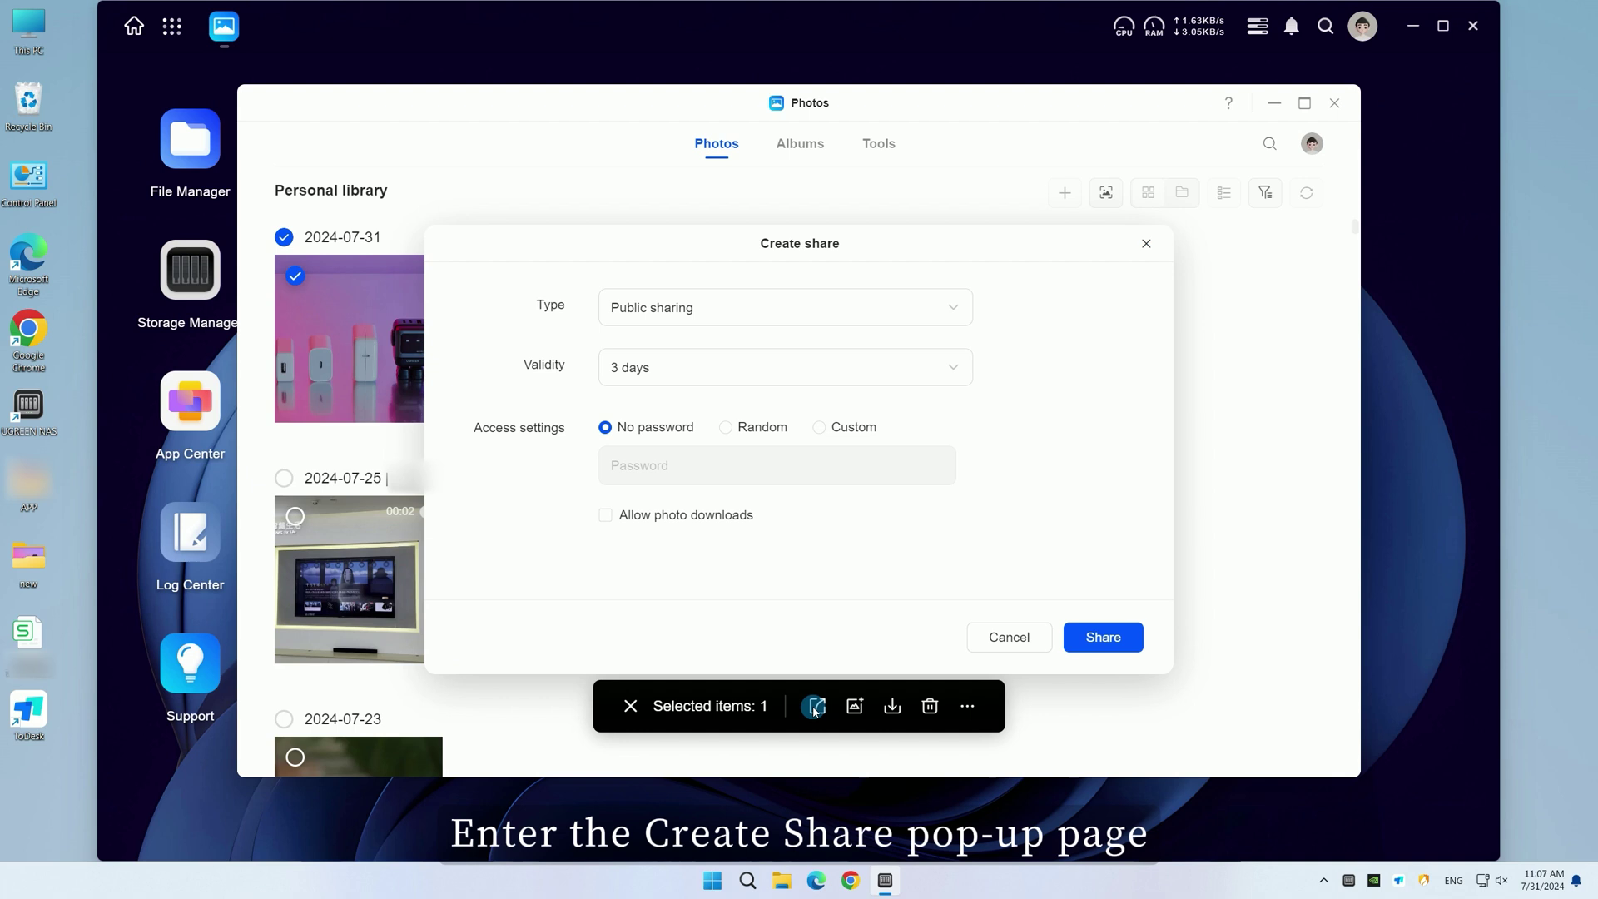
click(745, 321)
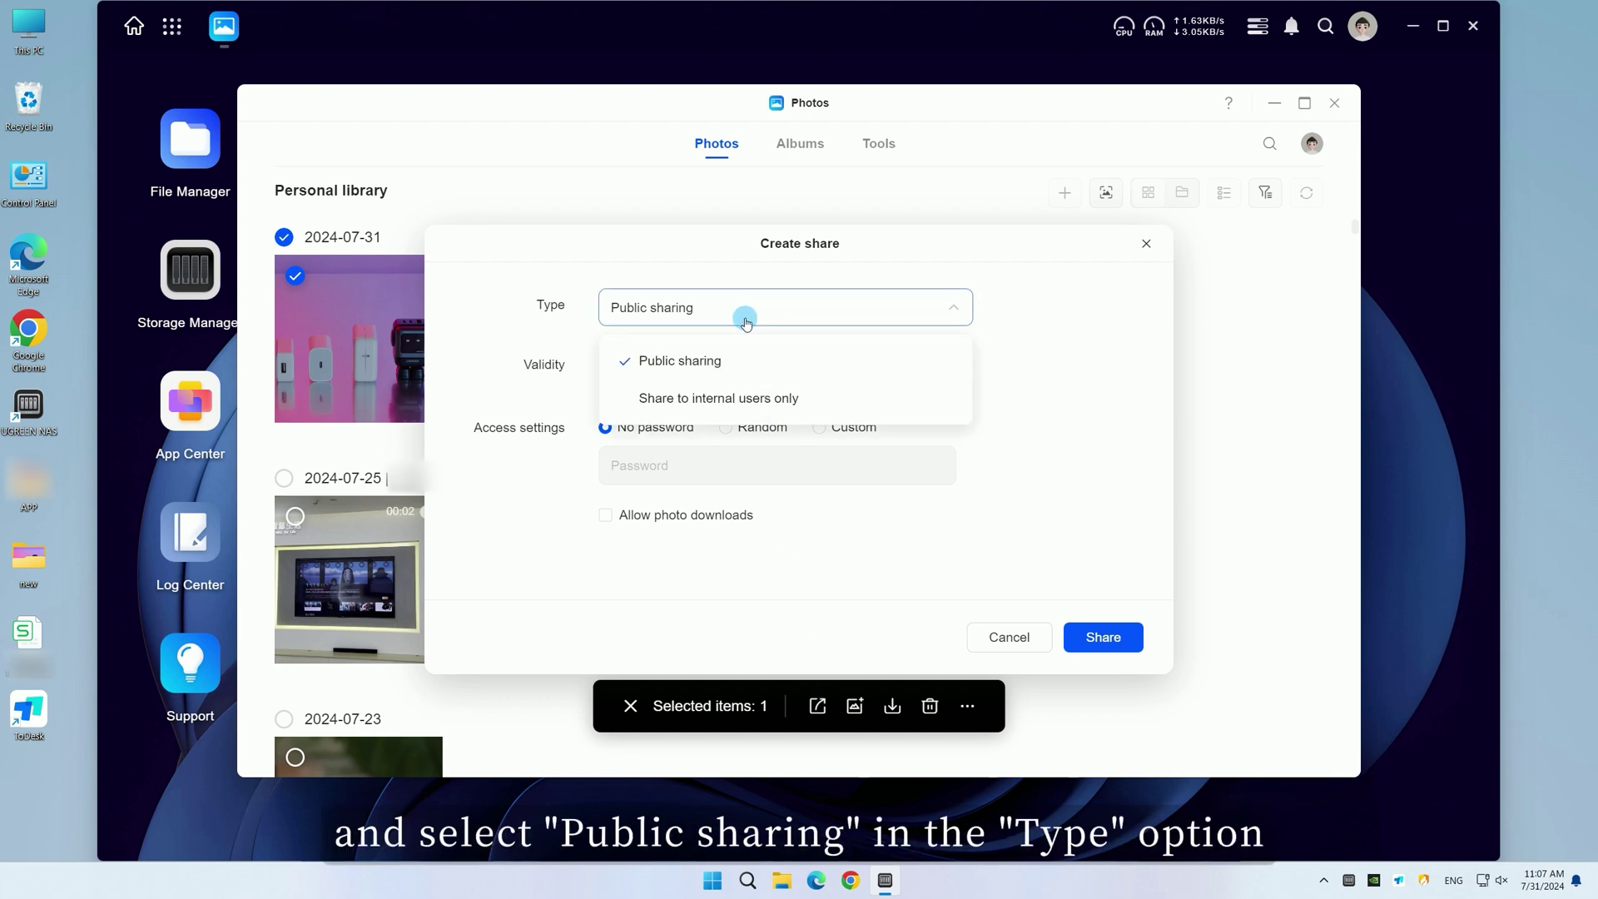
click(745, 360)
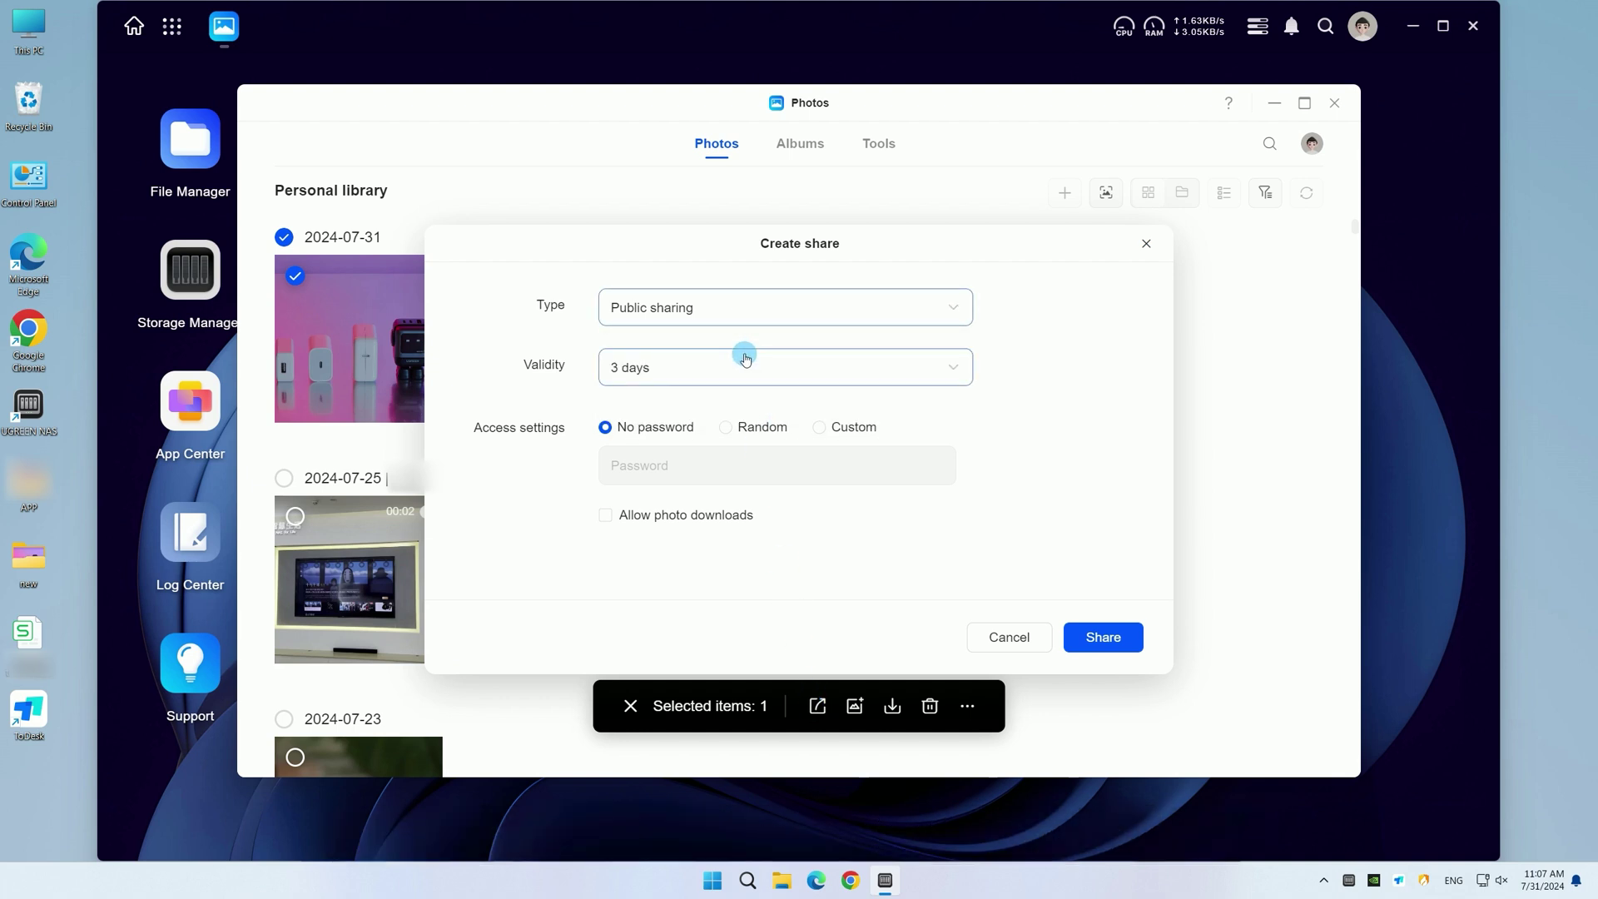
Step: Set the public link to expire after 5 days with no access password
click(745, 362)
click(737, 494)
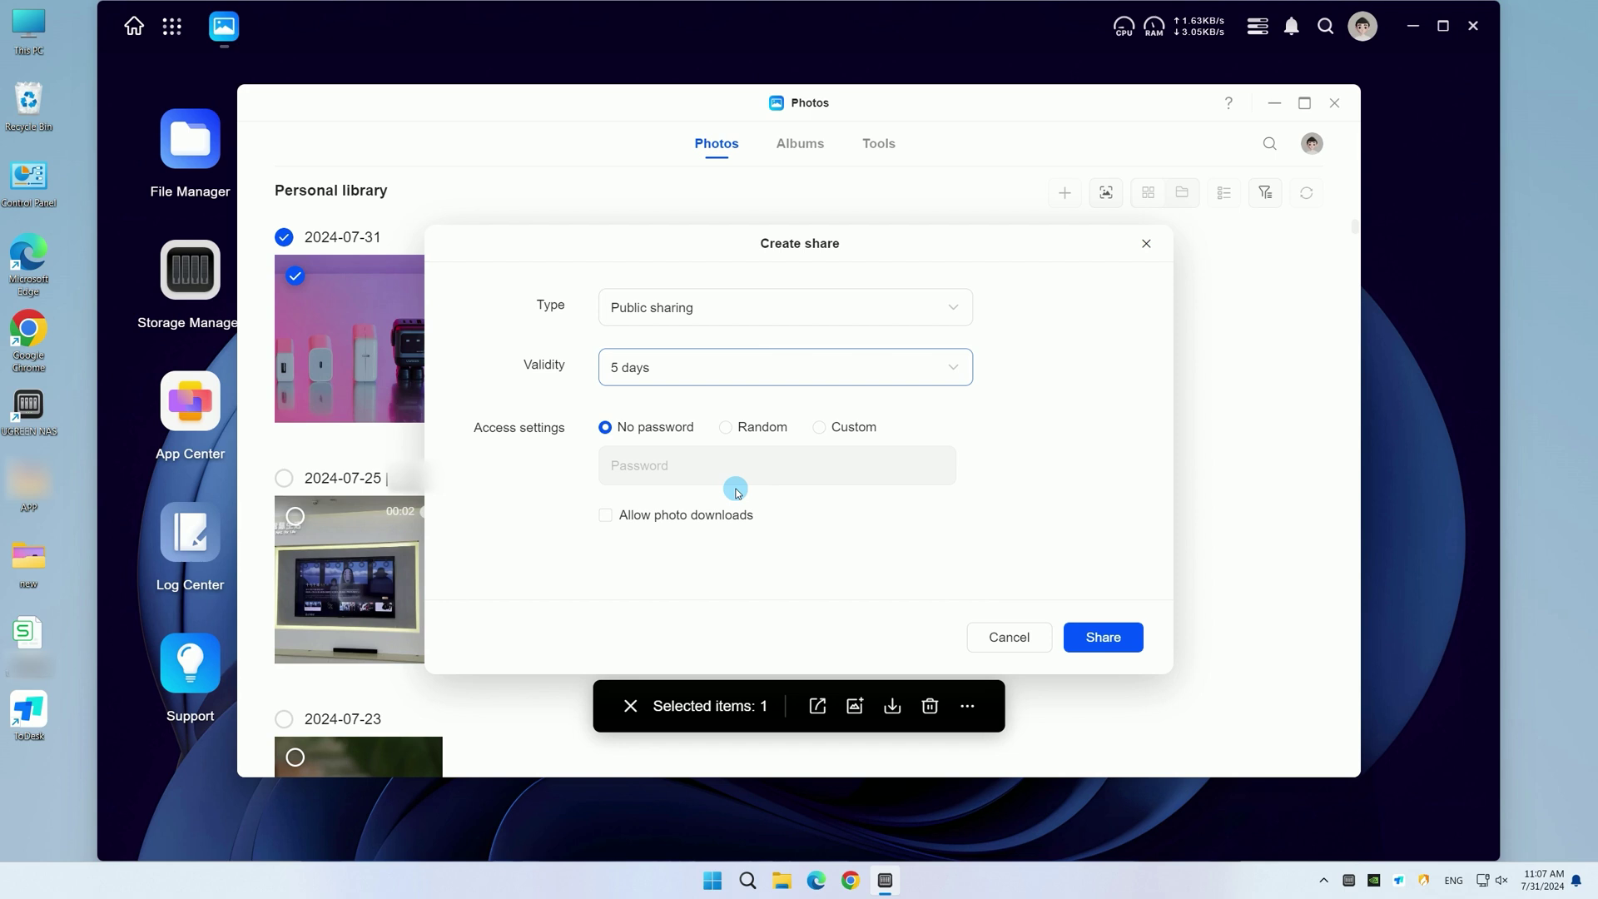
click(728, 427)
click(819, 429)
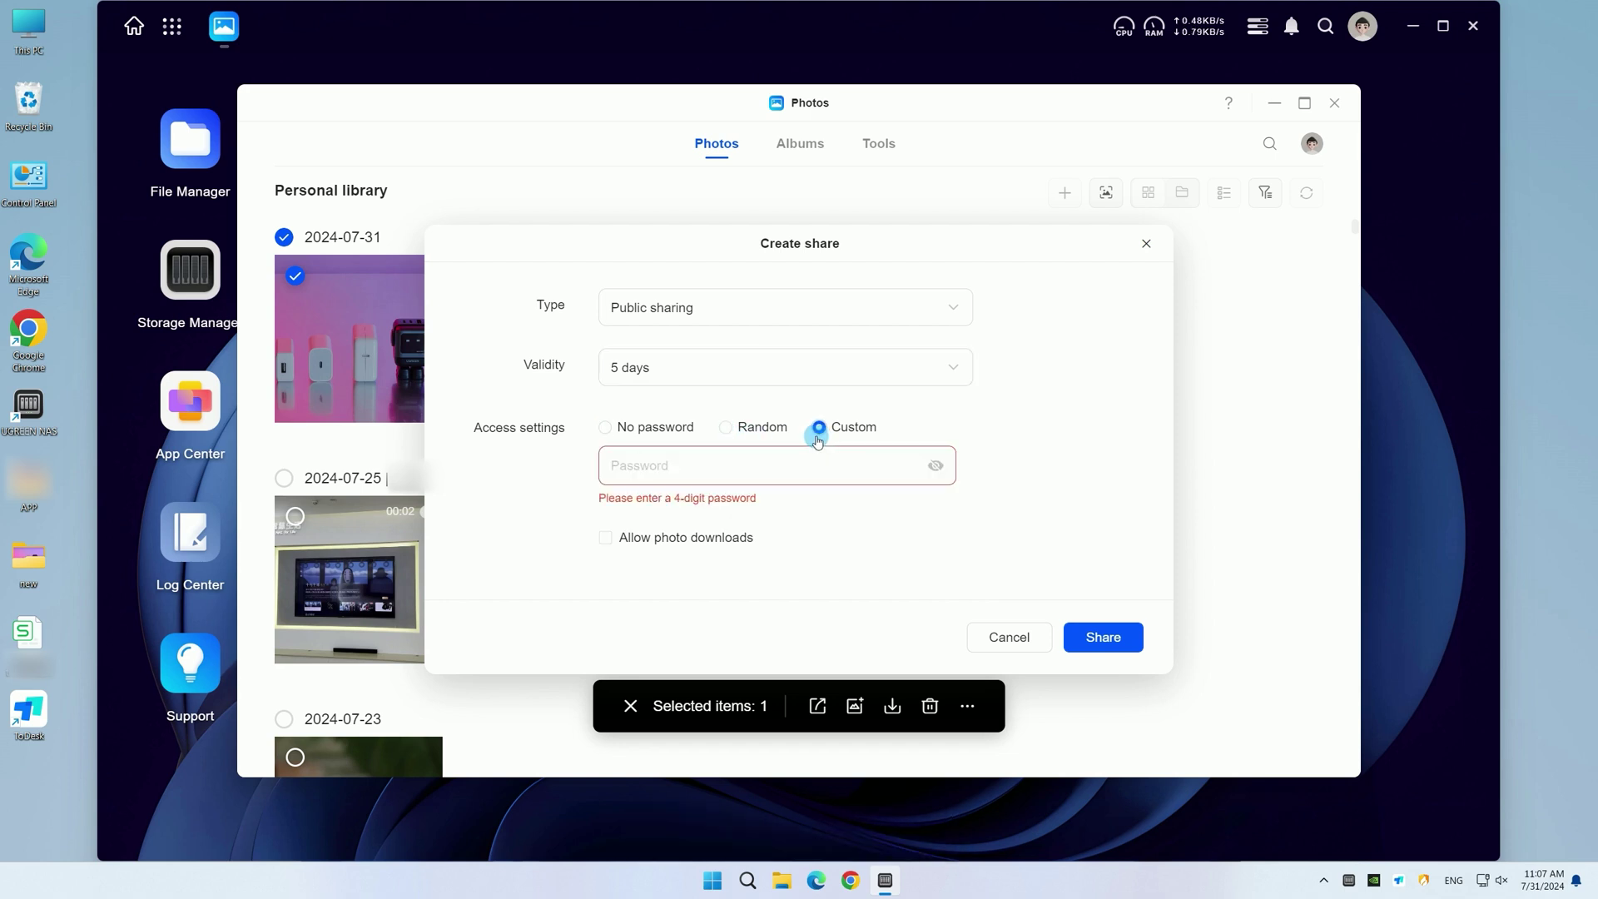
click(625, 428)
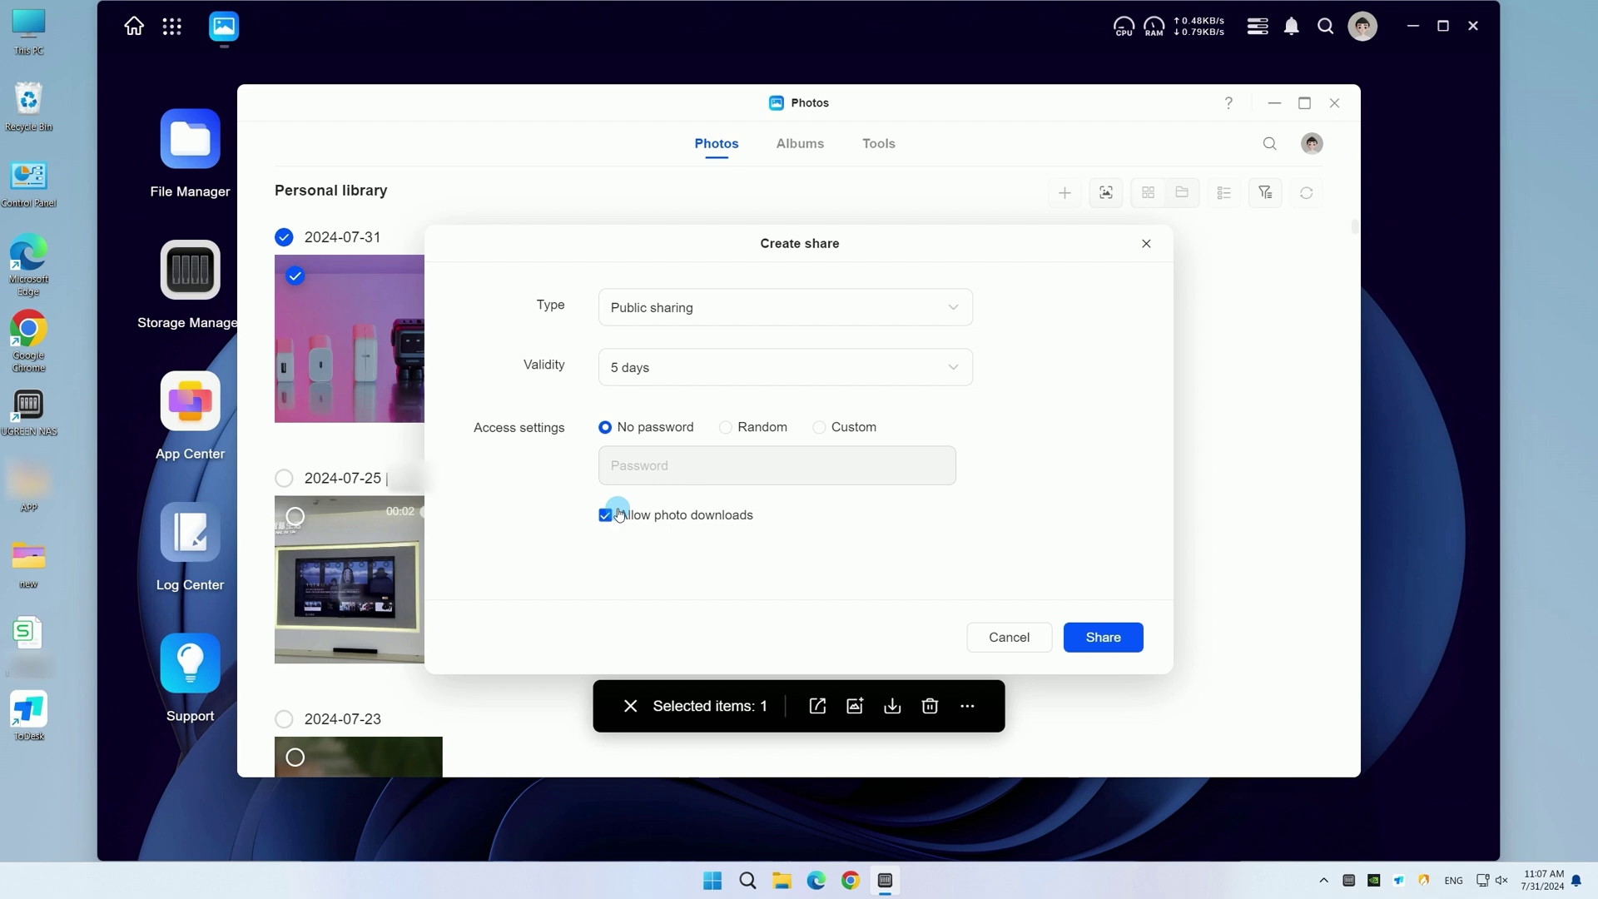
Step: Generate the public link for the 2024-07-31 photo and copy it to the clipboard
click(1090, 631)
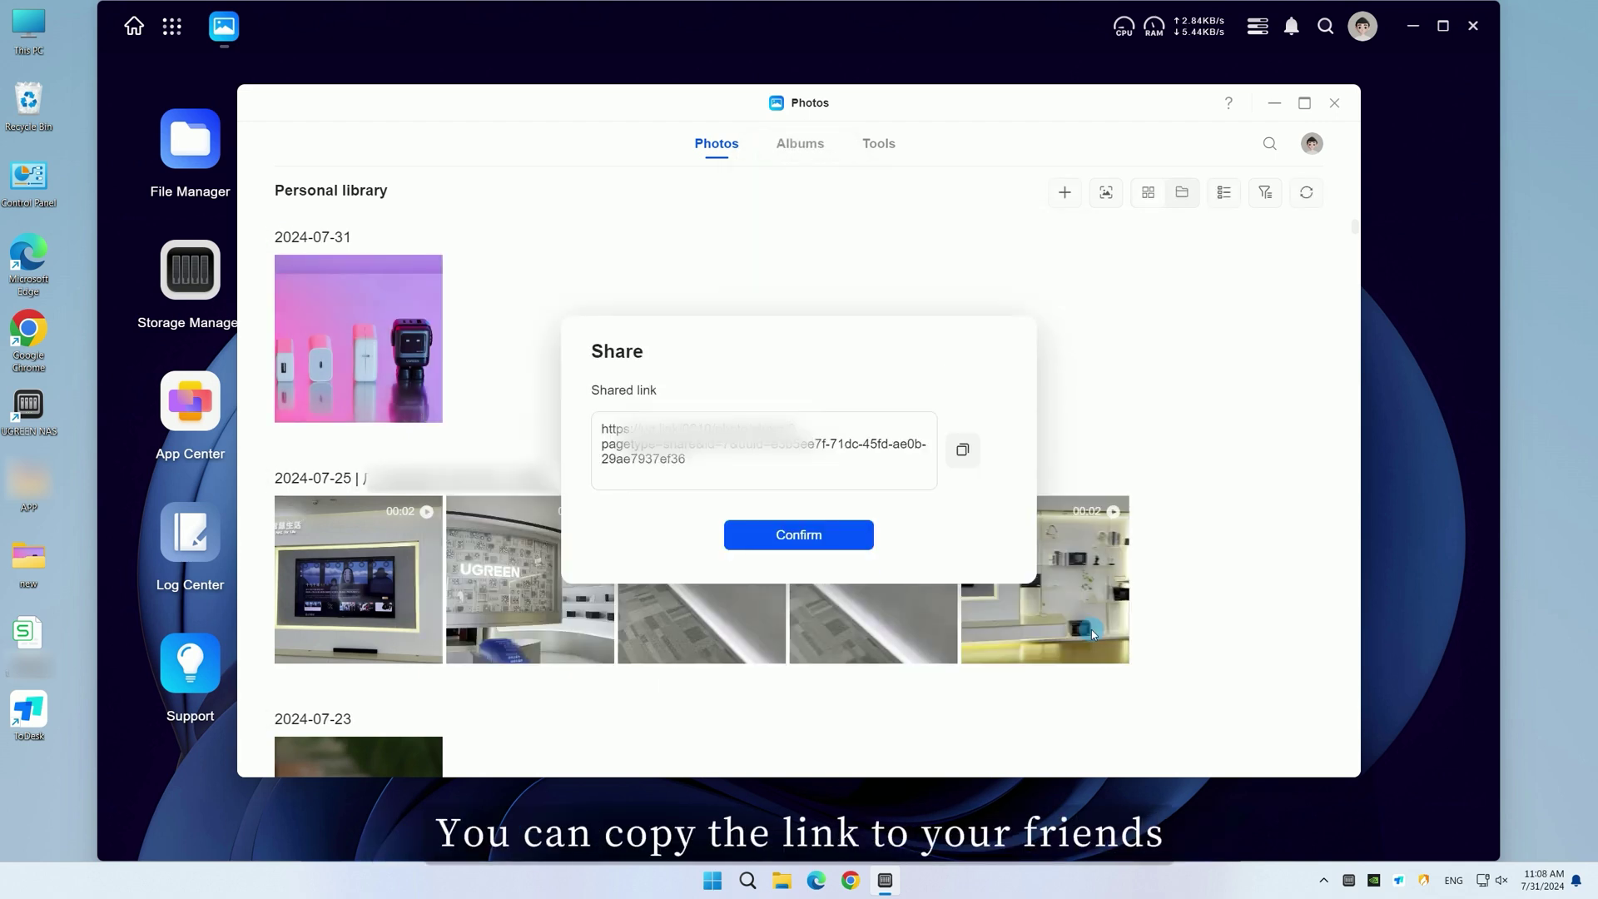
click(961, 453)
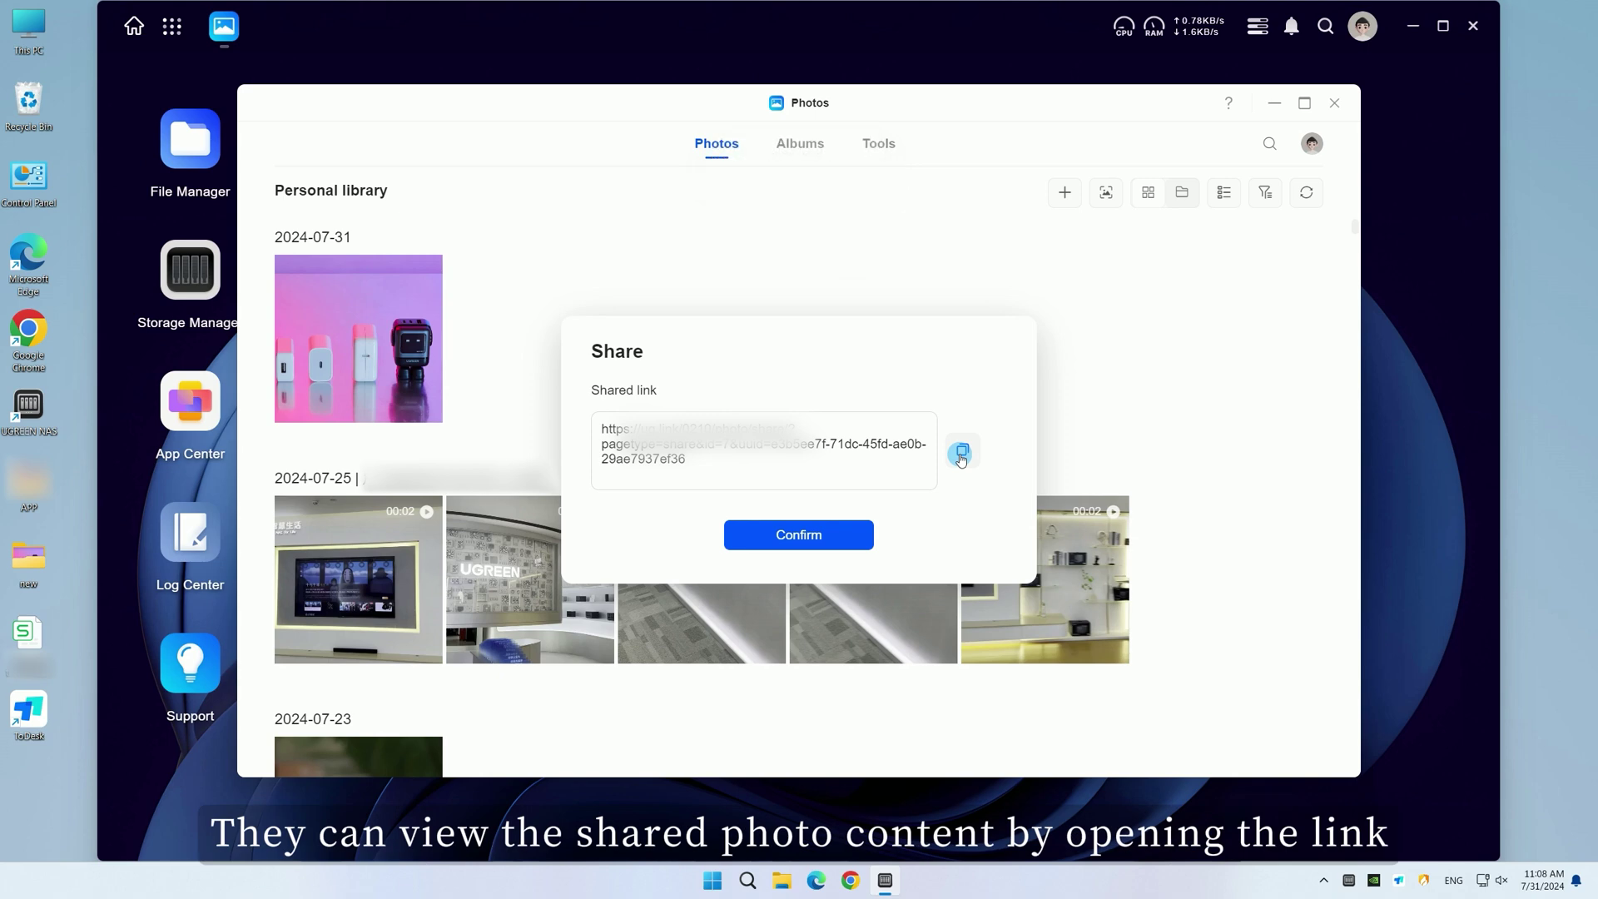
Step: Close the link window and start a public share of the robot album
click(842, 534)
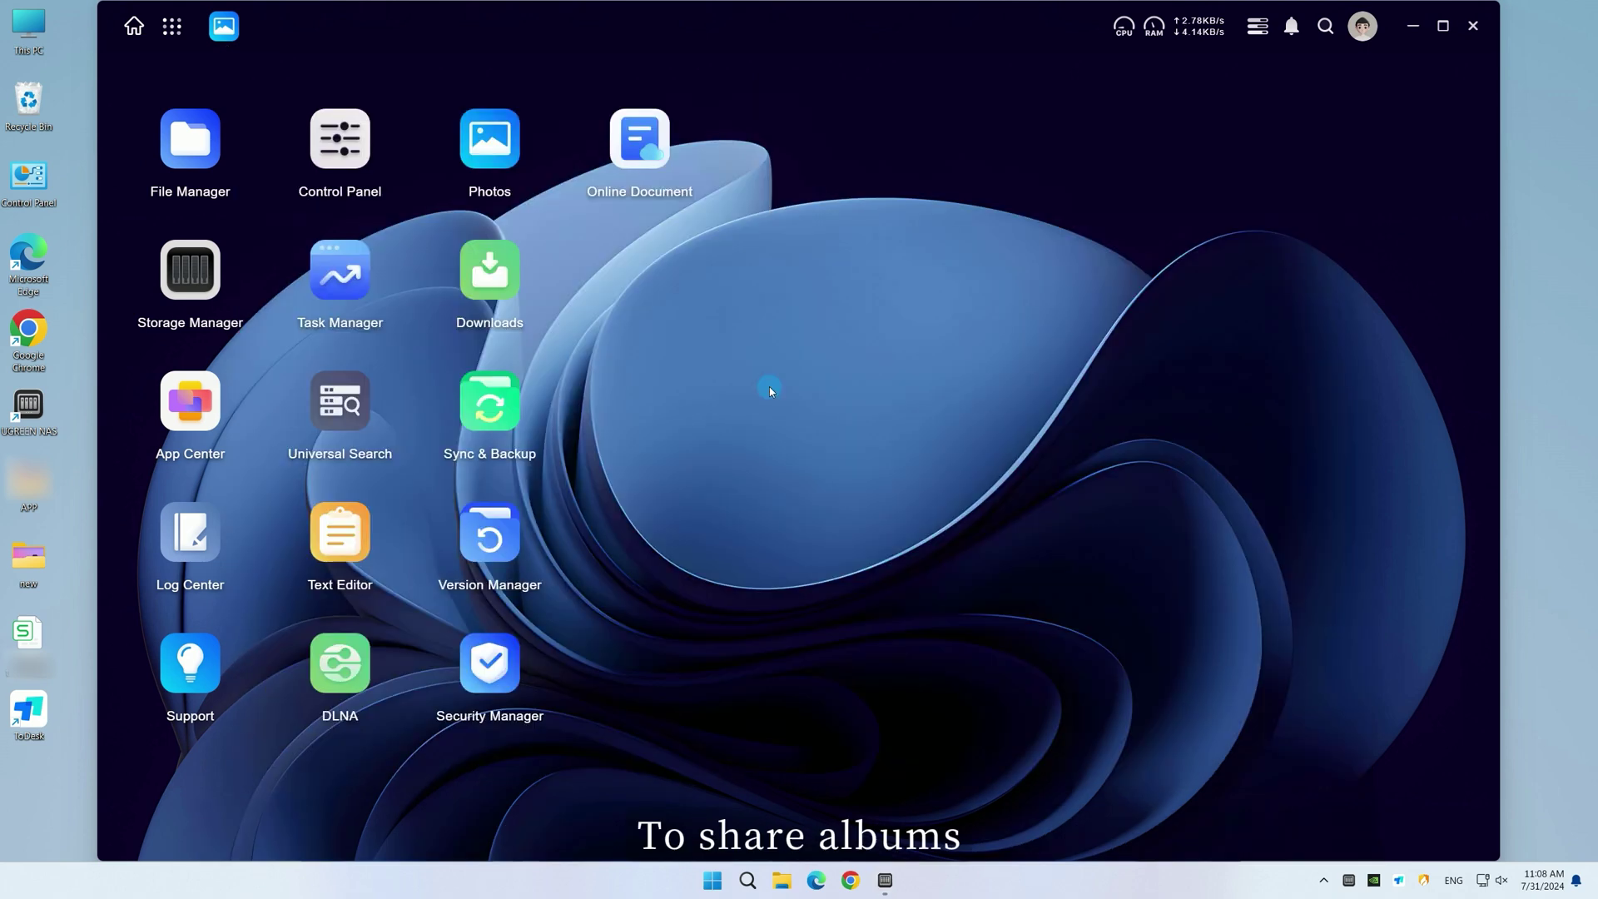
click(491, 158)
click(778, 153)
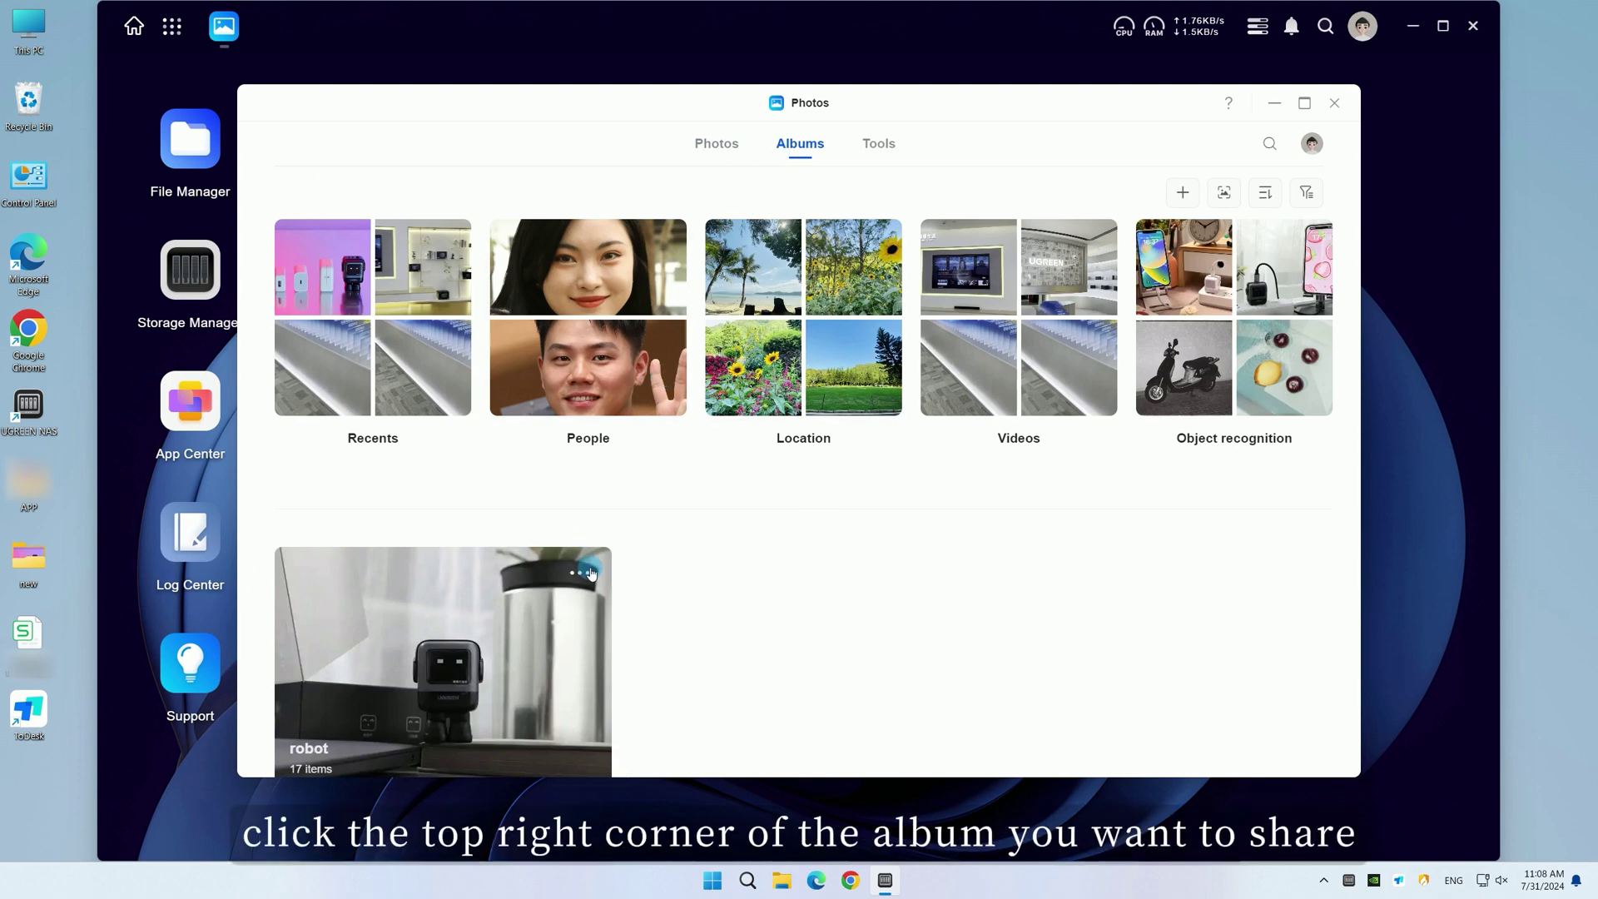
click(592, 574)
click(623, 629)
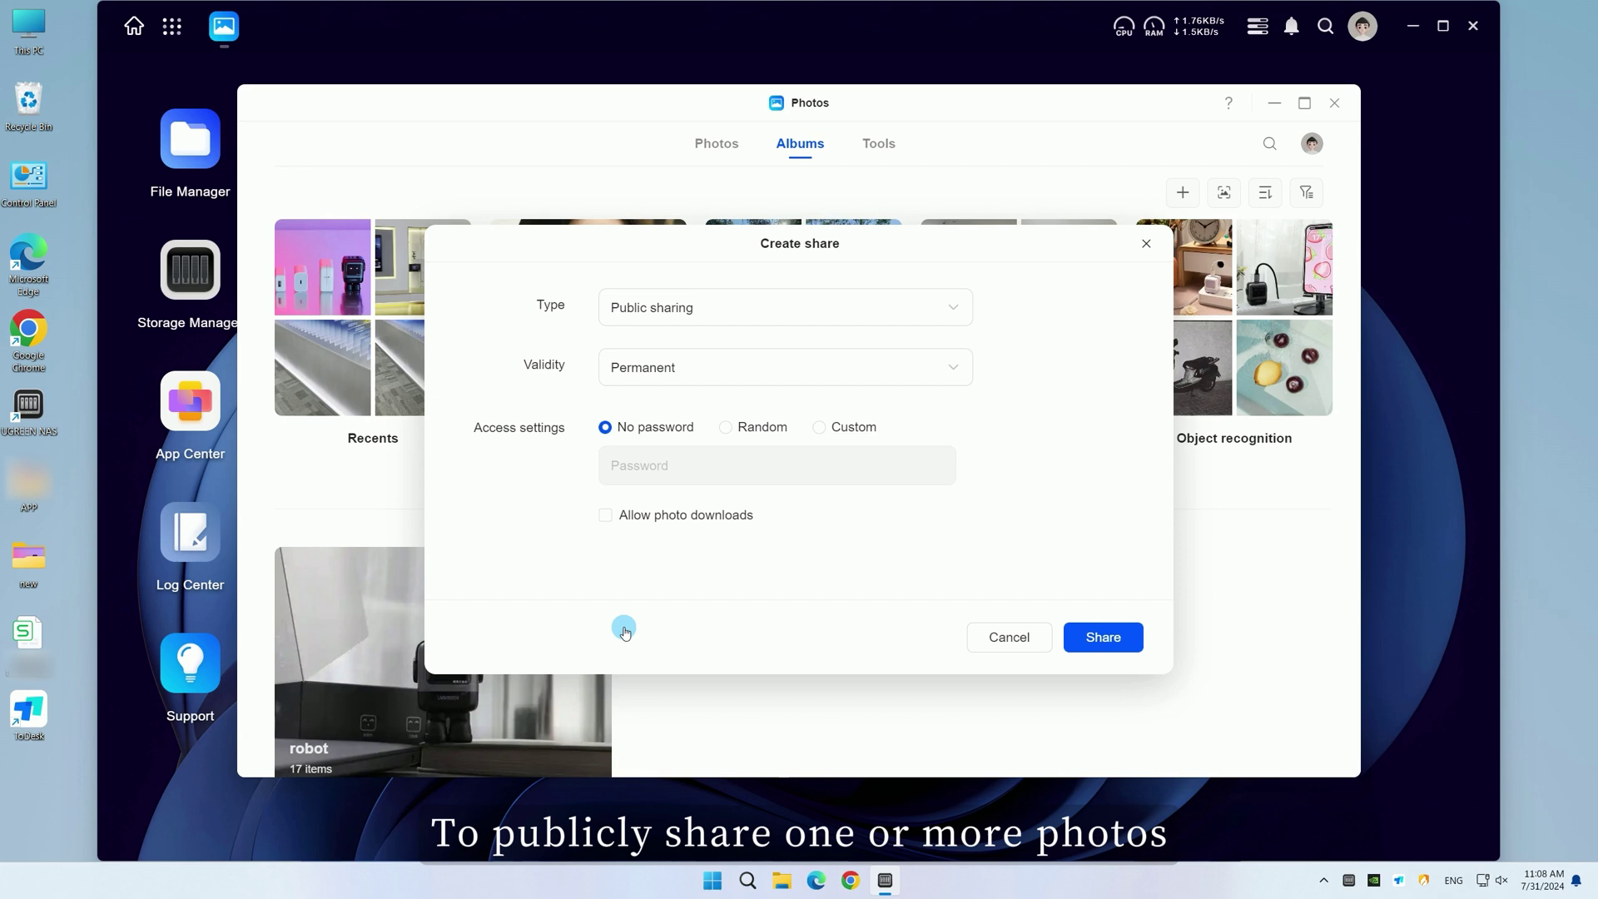
click(722, 314)
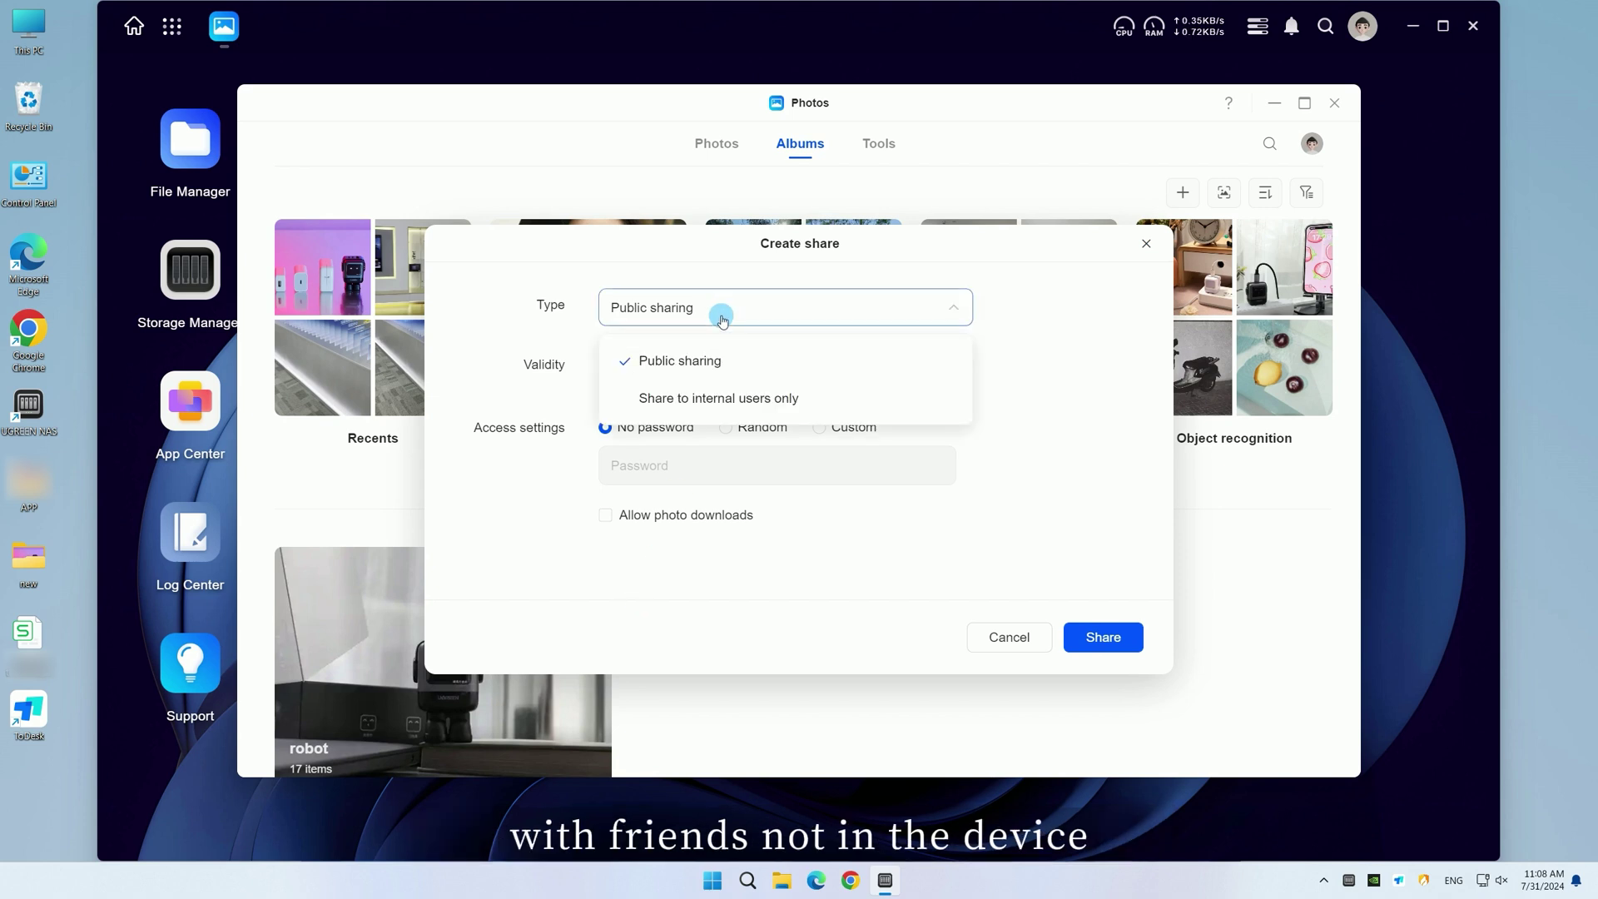
click(721, 362)
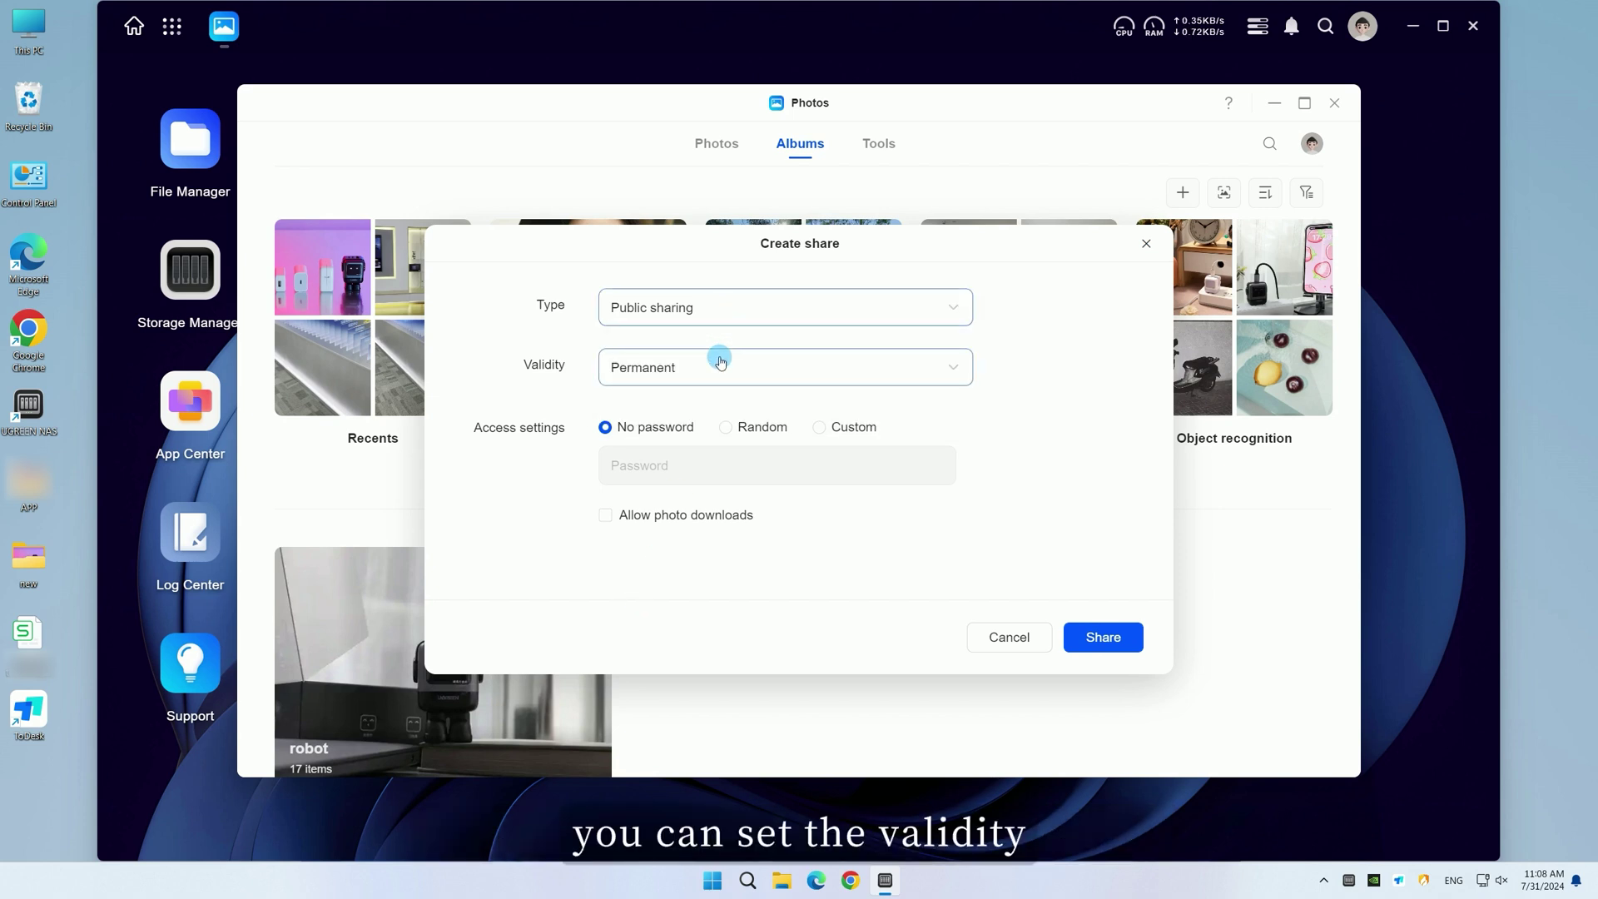
Step: Set the robot album link to 5-day validity, no password, with photo downloads allowed
click(719, 362)
click(713, 494)
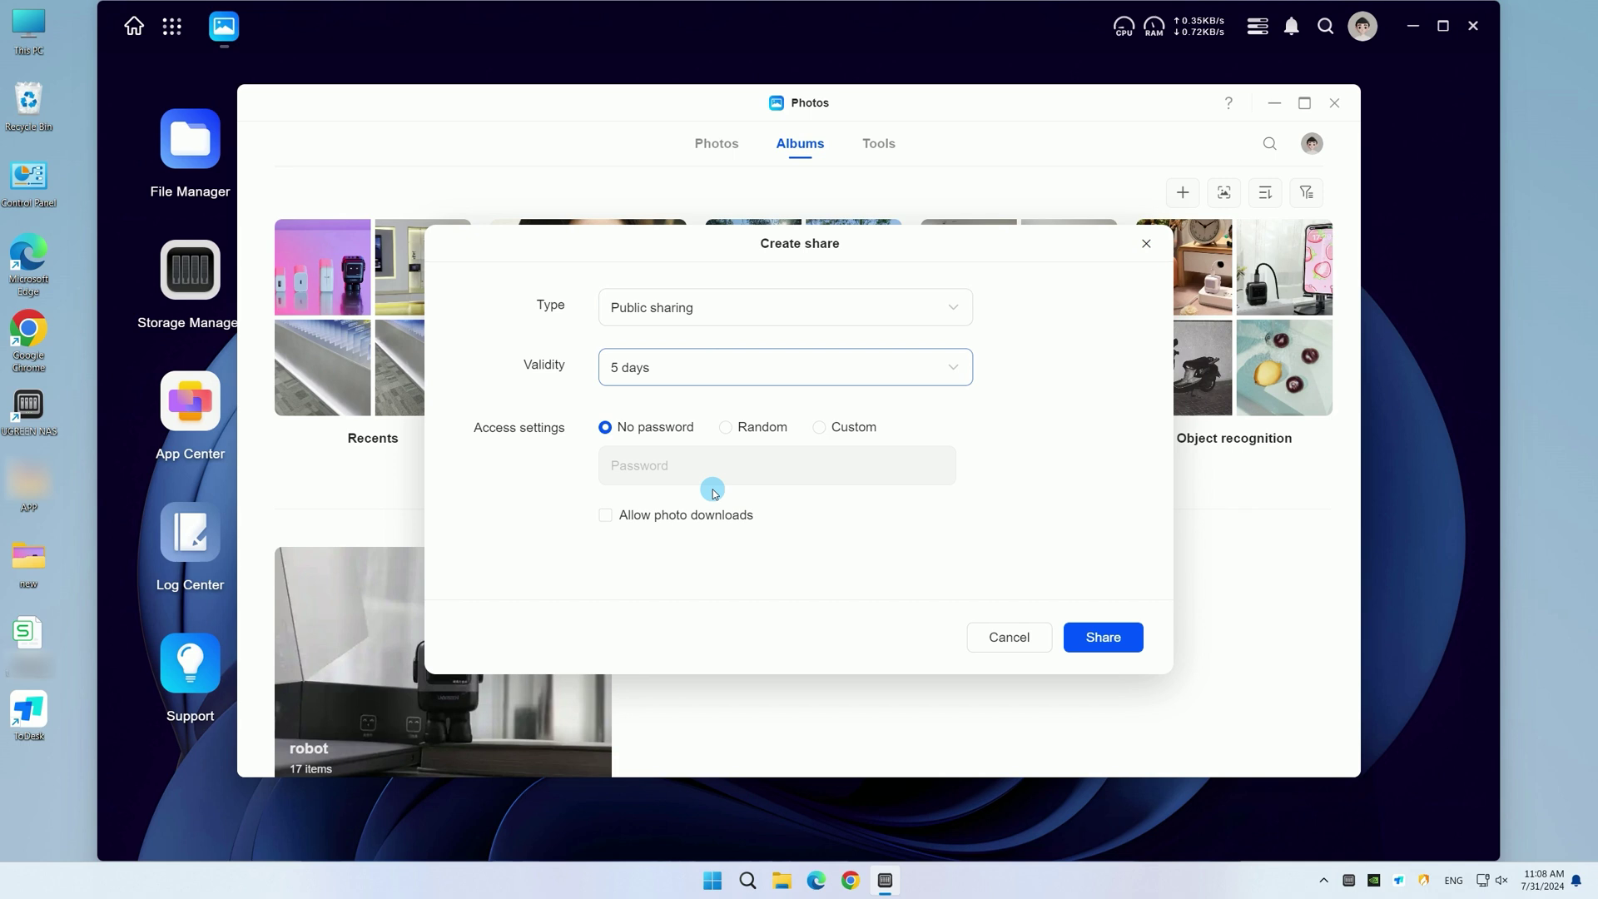
click(726, 427)
click(821, 428)
click(662, 430)
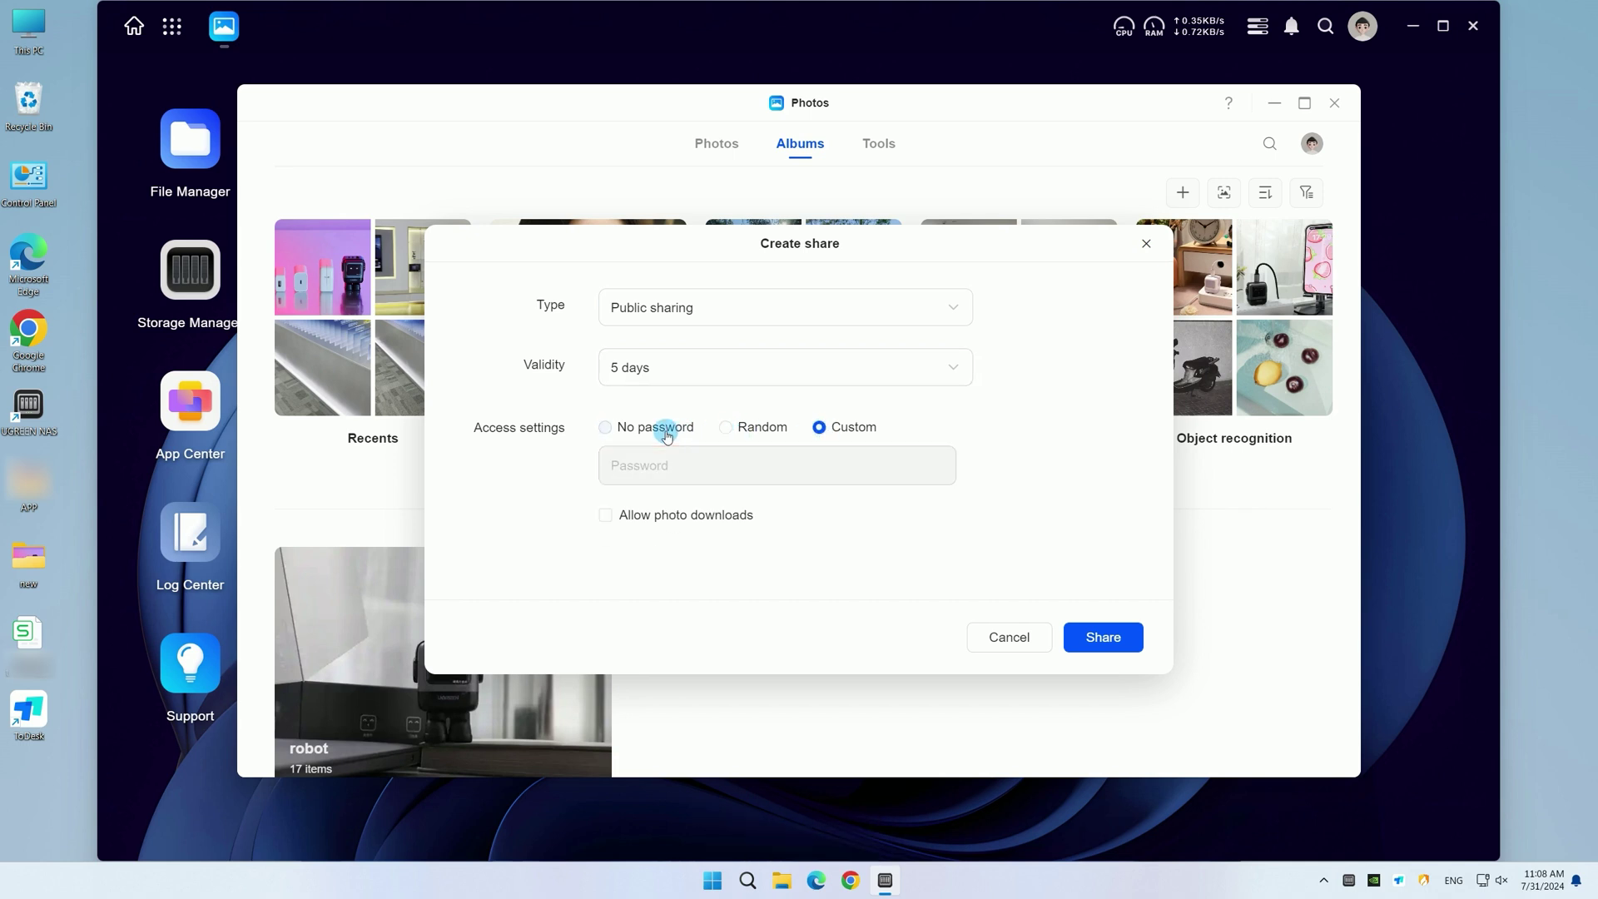
click(622, 520)
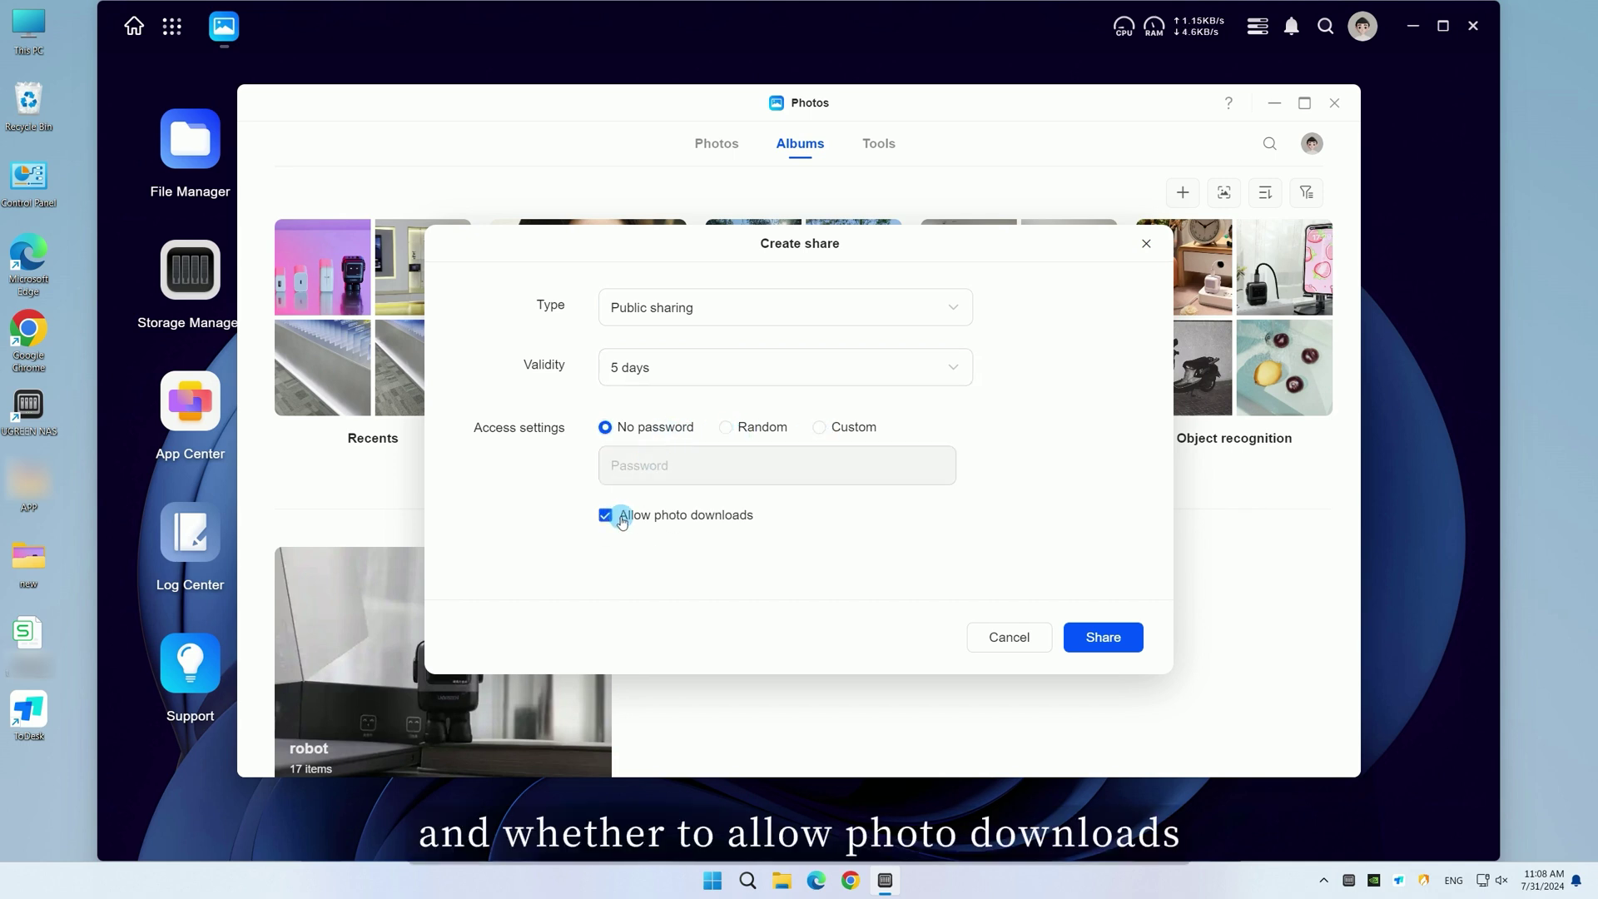
Step: Switch the robot album share to internal users only and add Tom
click(710, 315)
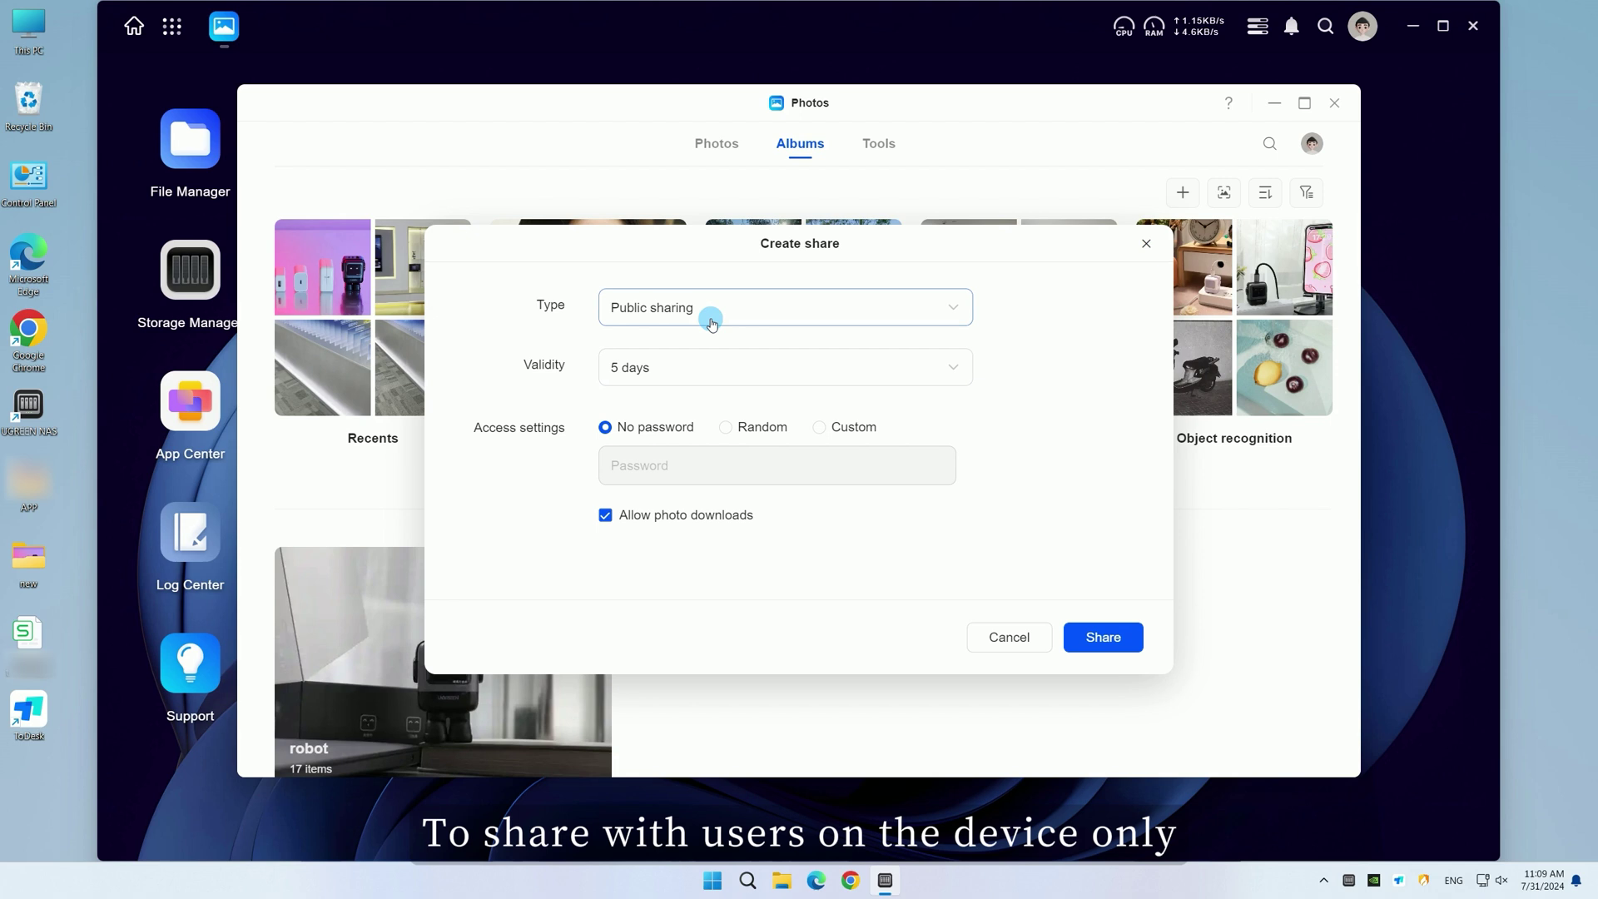
click(710, 396)
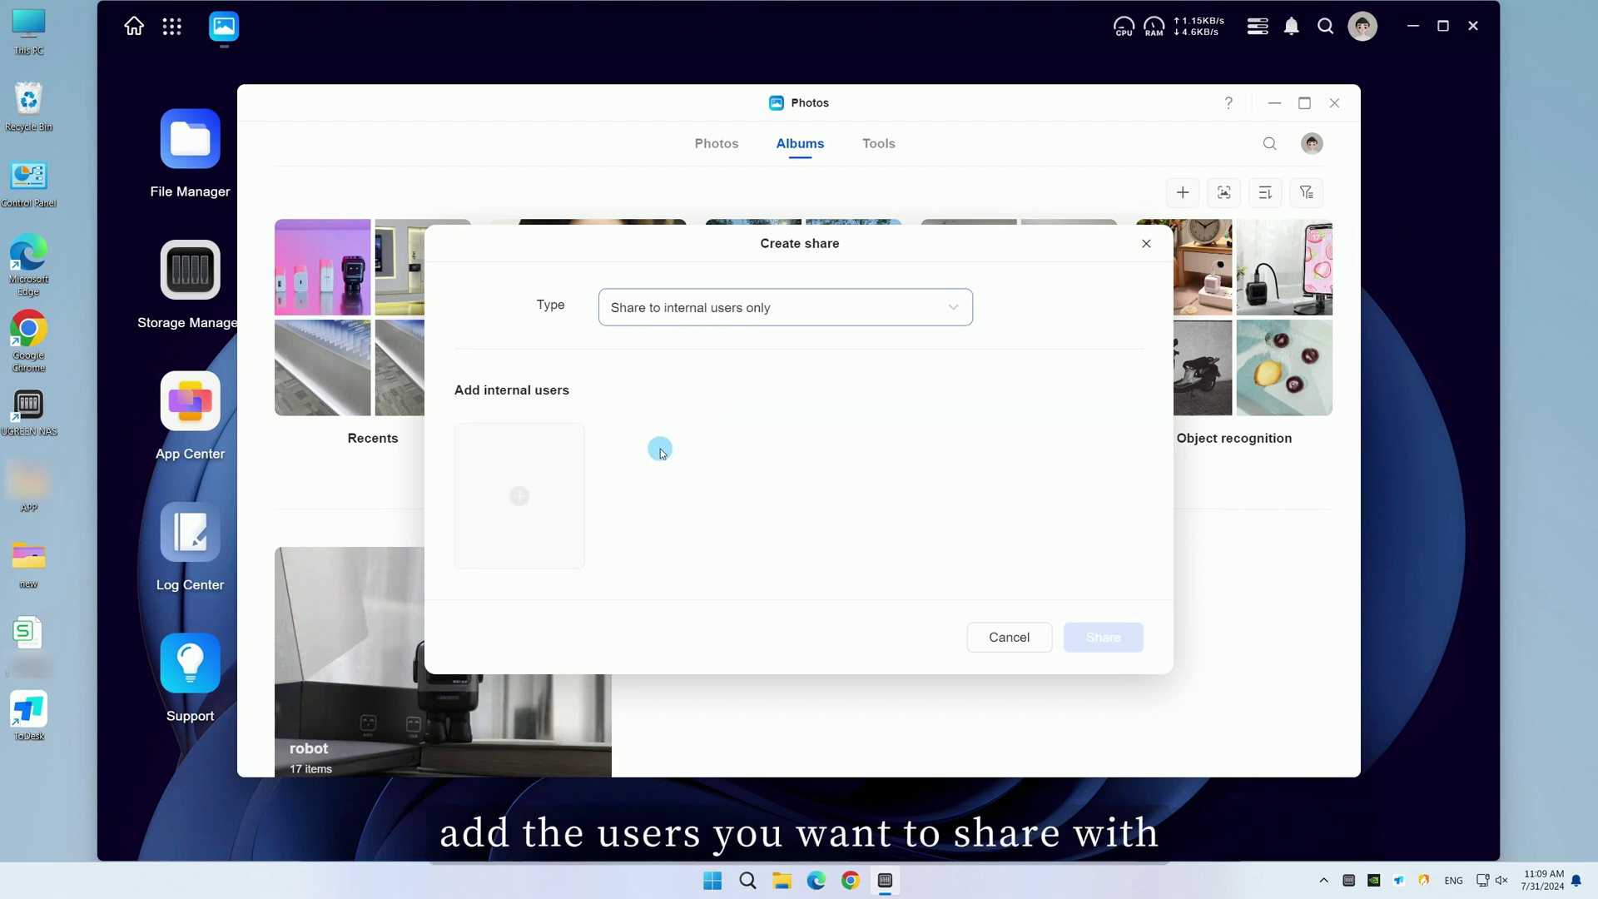
click(535, 496)
click(581, 571)
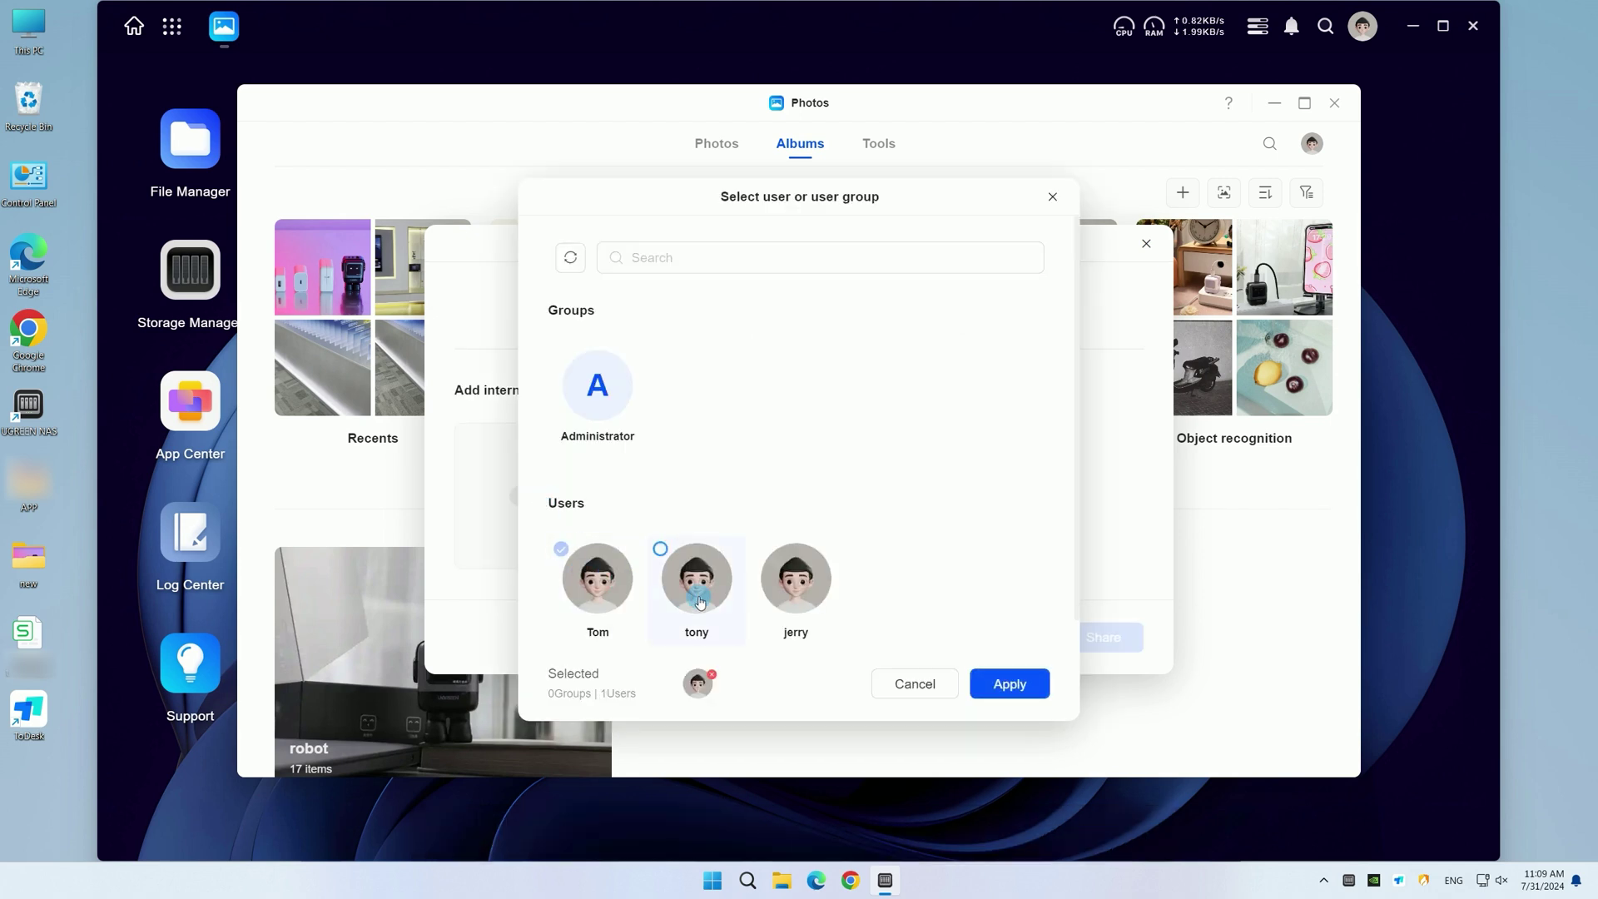
click(1008, 684)
Step: Give Tom view, download and add-content rights, and create the album share
click(554, 531)
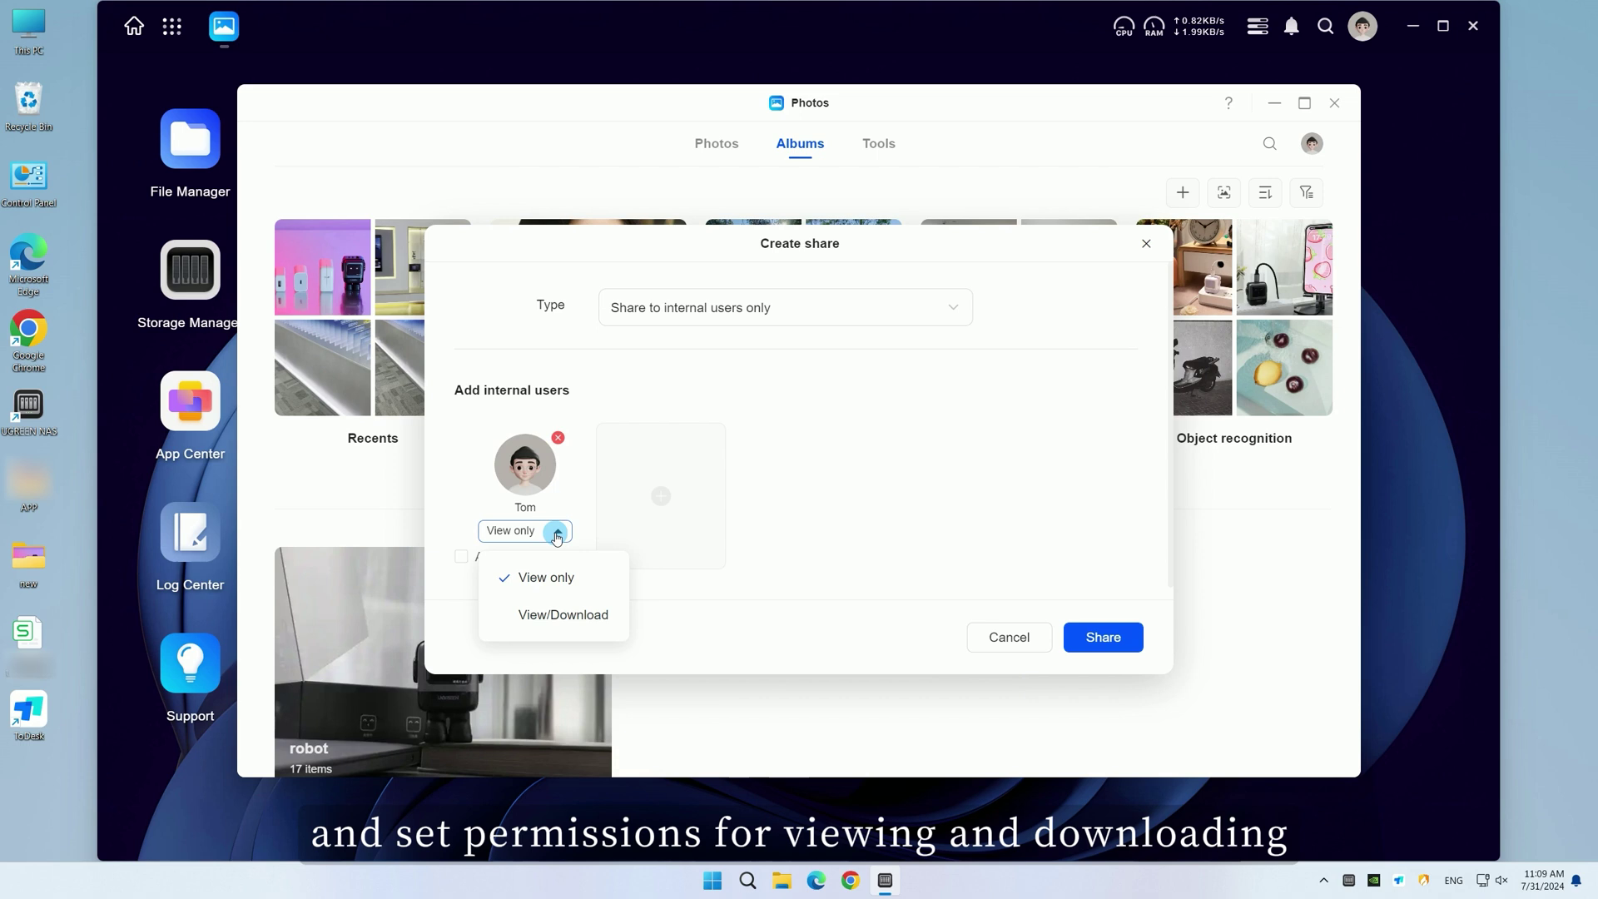
click(556, 612)
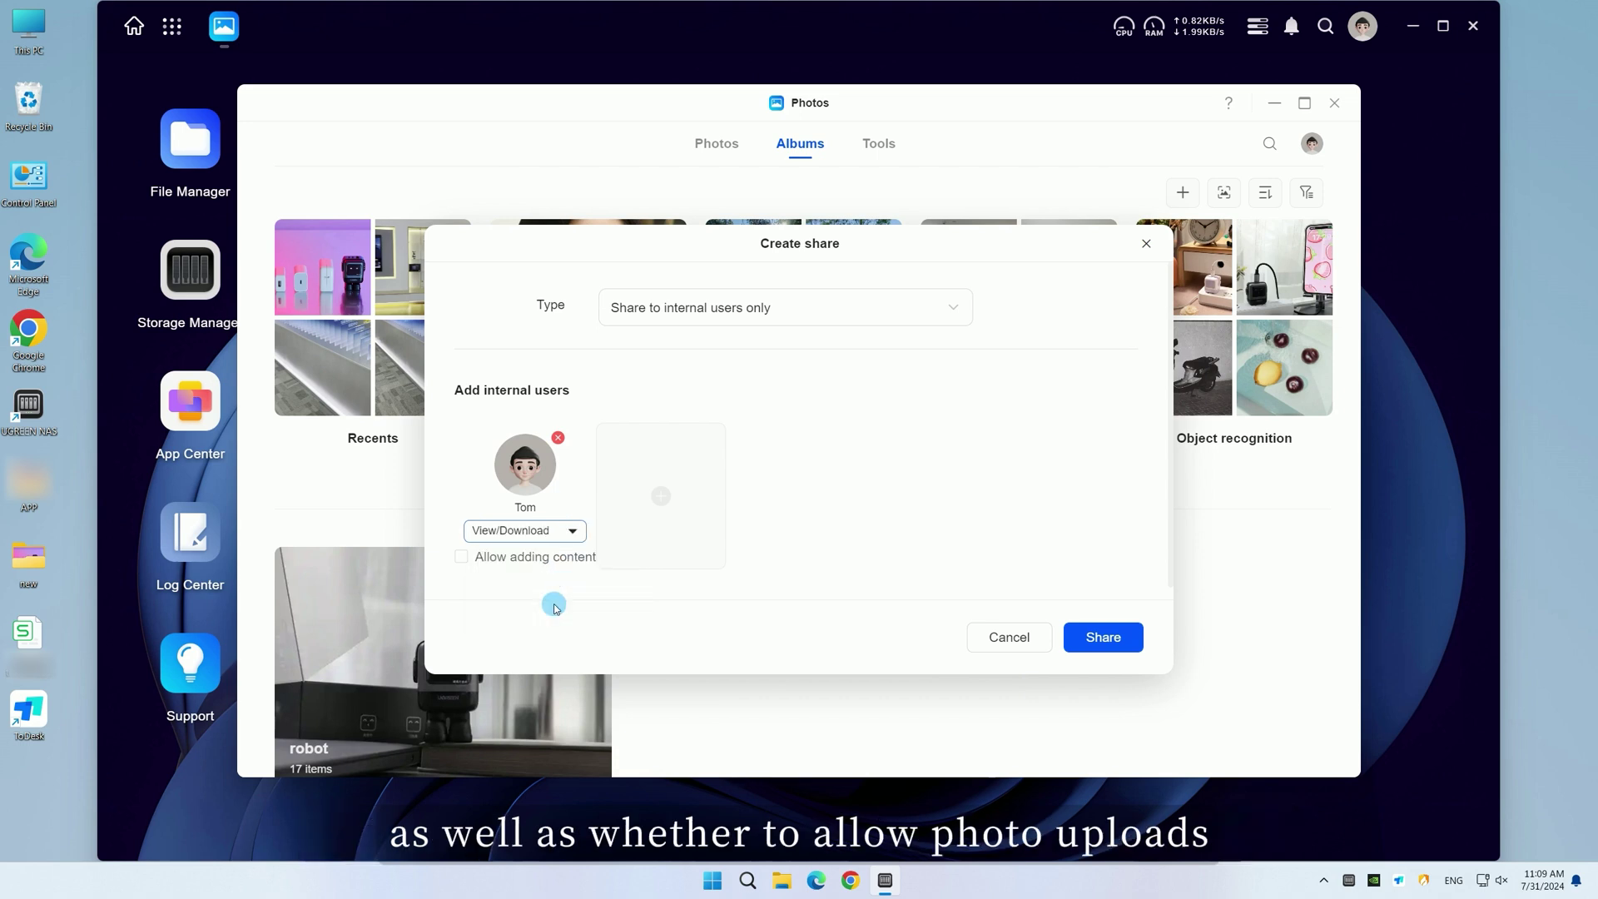
click(462, 556)
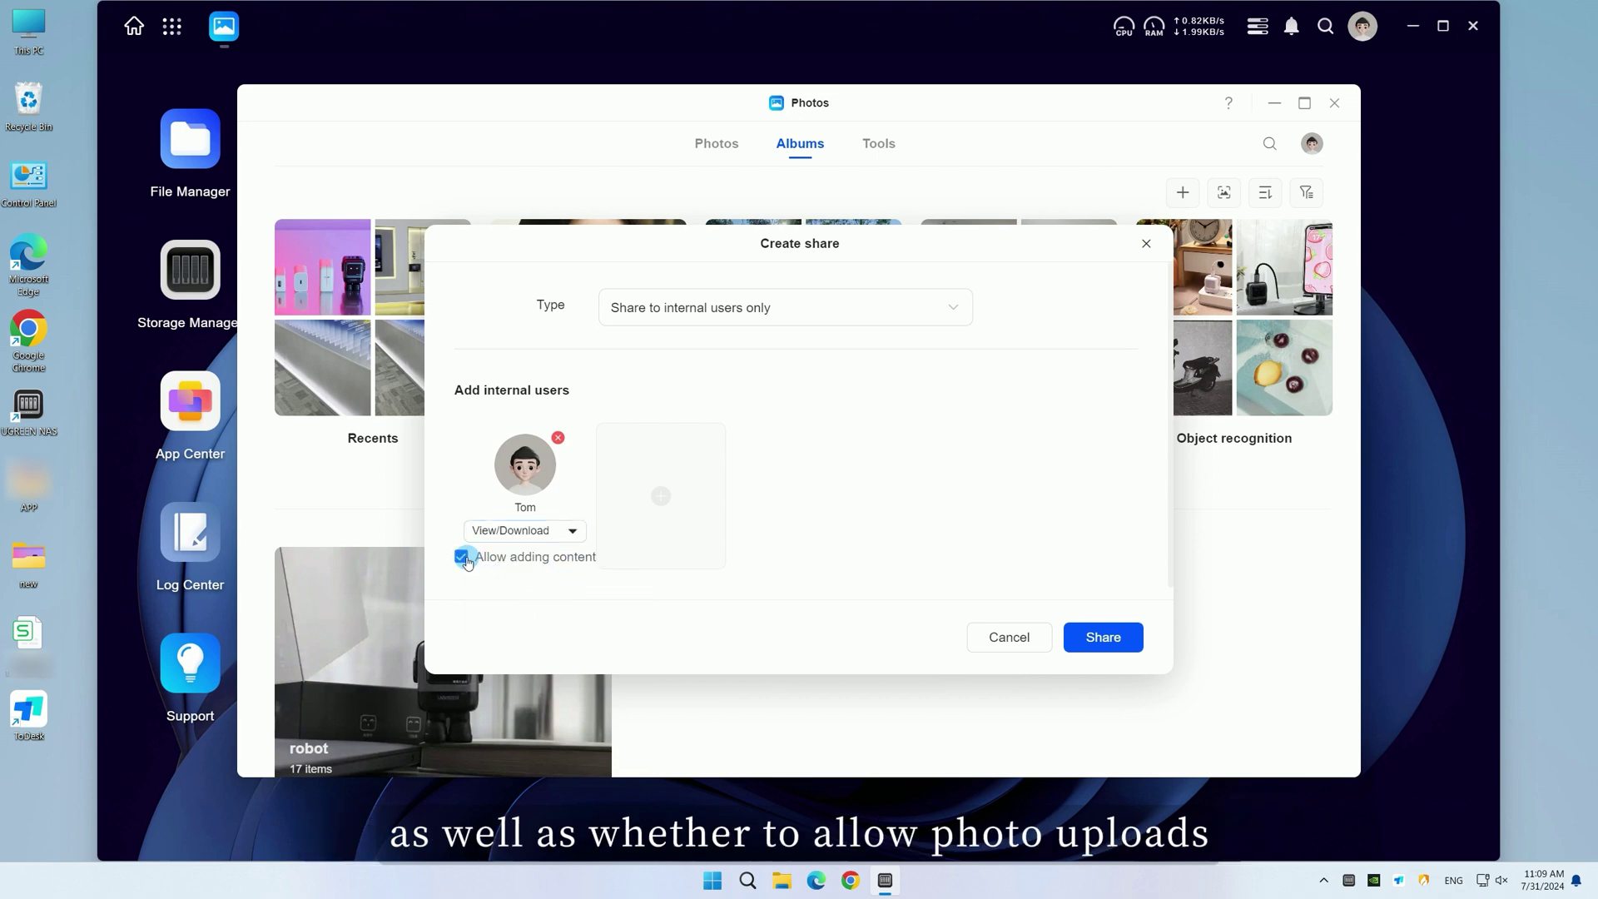
click(1092, 640)
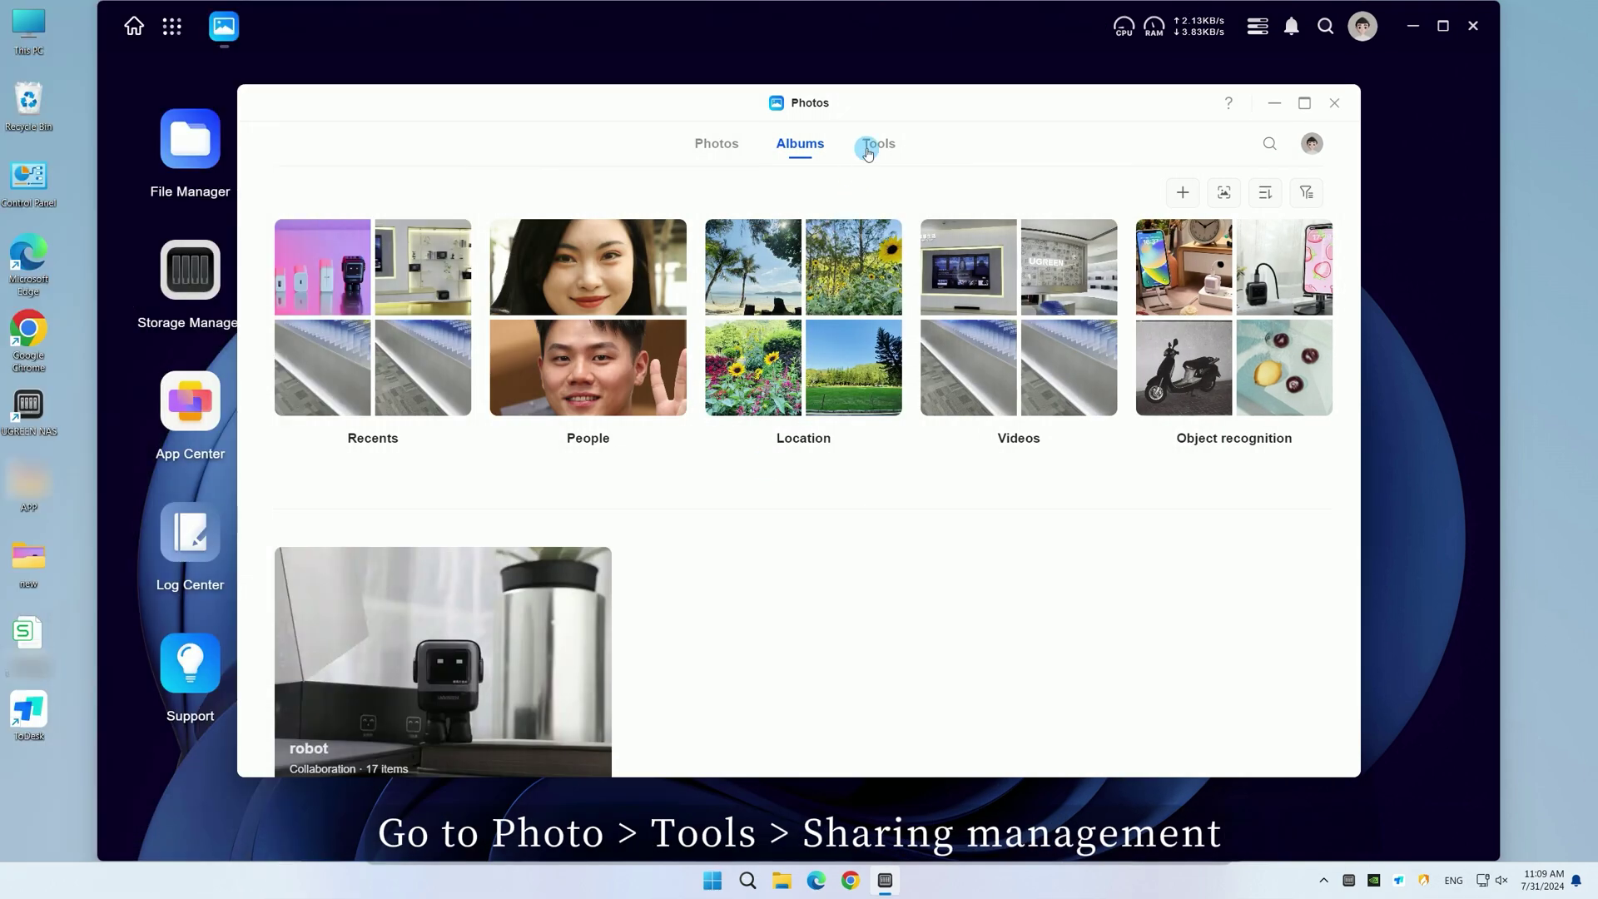
Step: Open Tools > Sharing management and edit the first share's settings
click(870, 147)
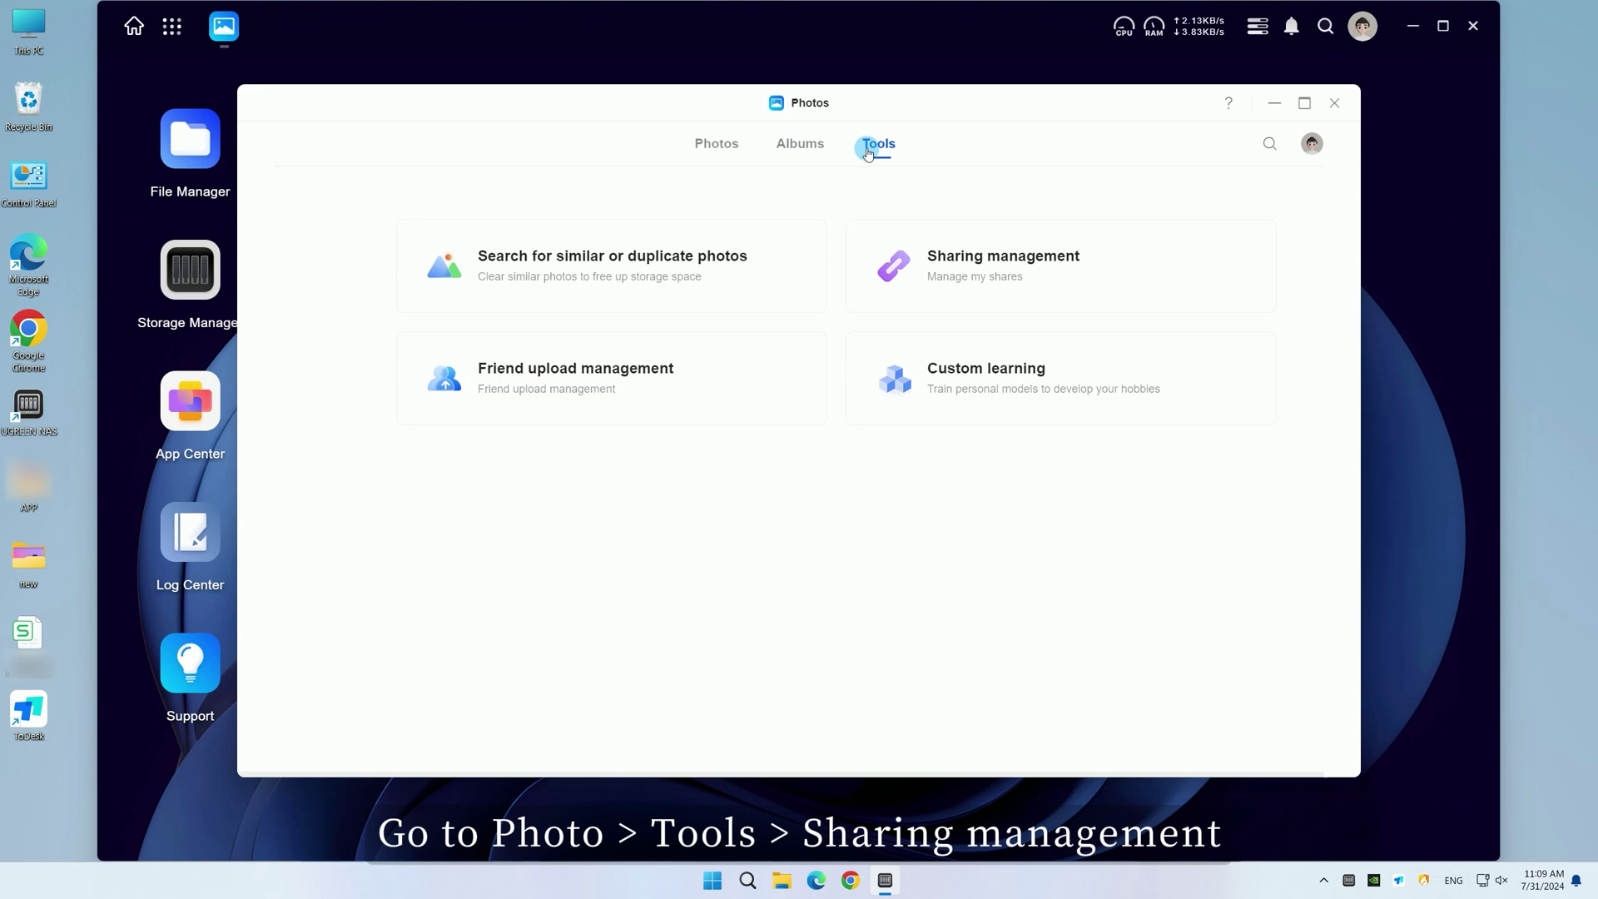
click(968, 256)
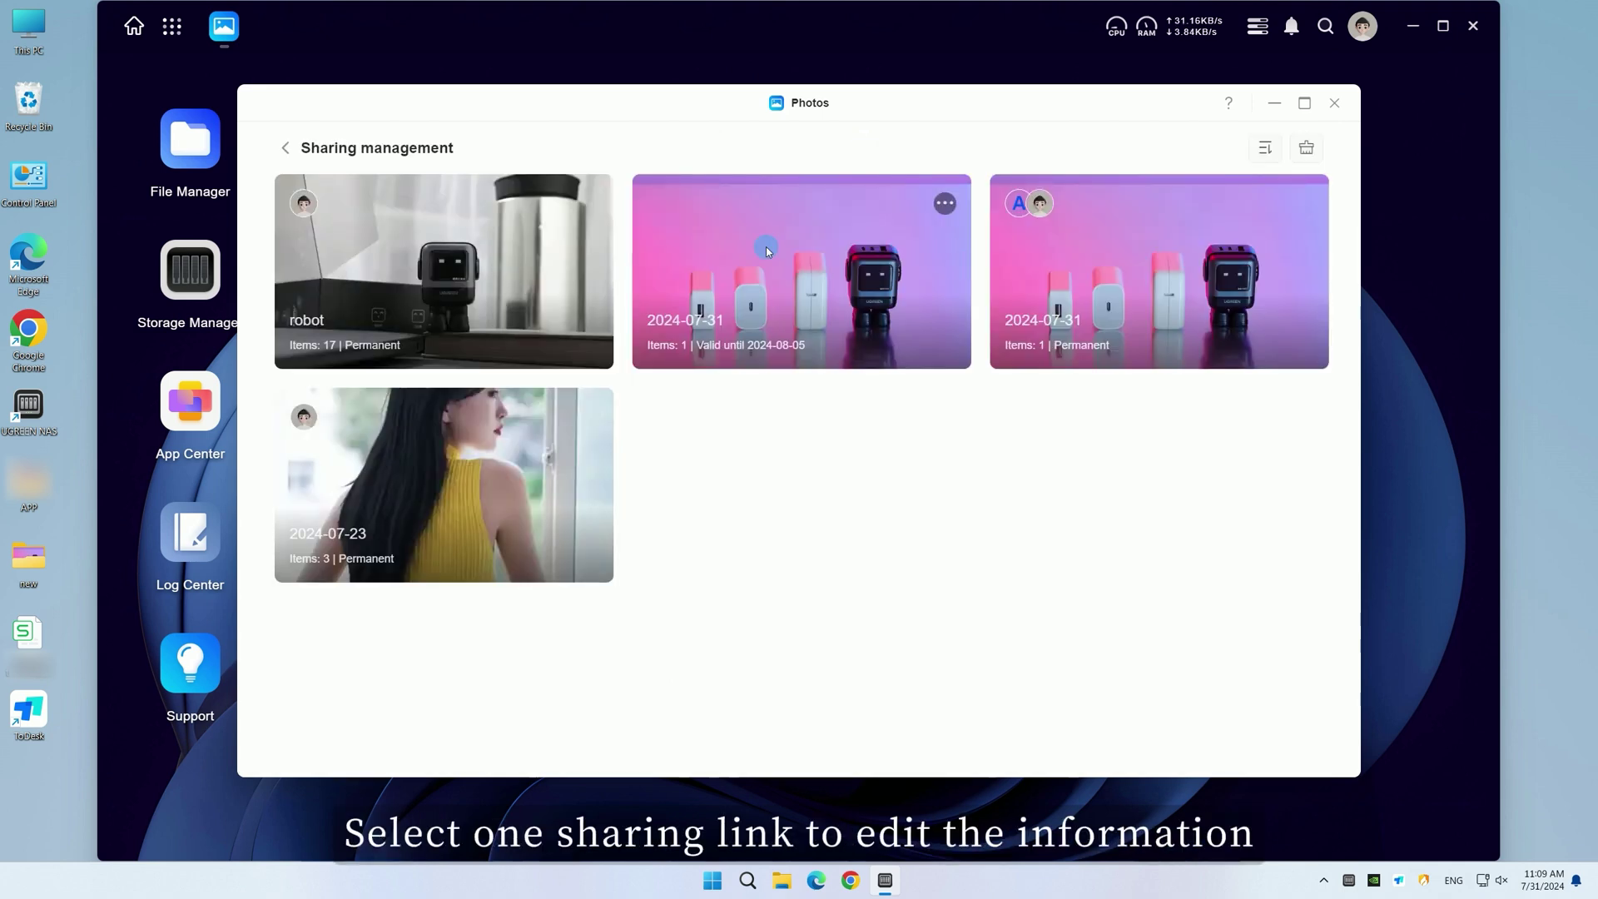
click(590, 205)
click(574, 246)
Step: Toggle the share type to Public and back to internal users only
click(713, 310)
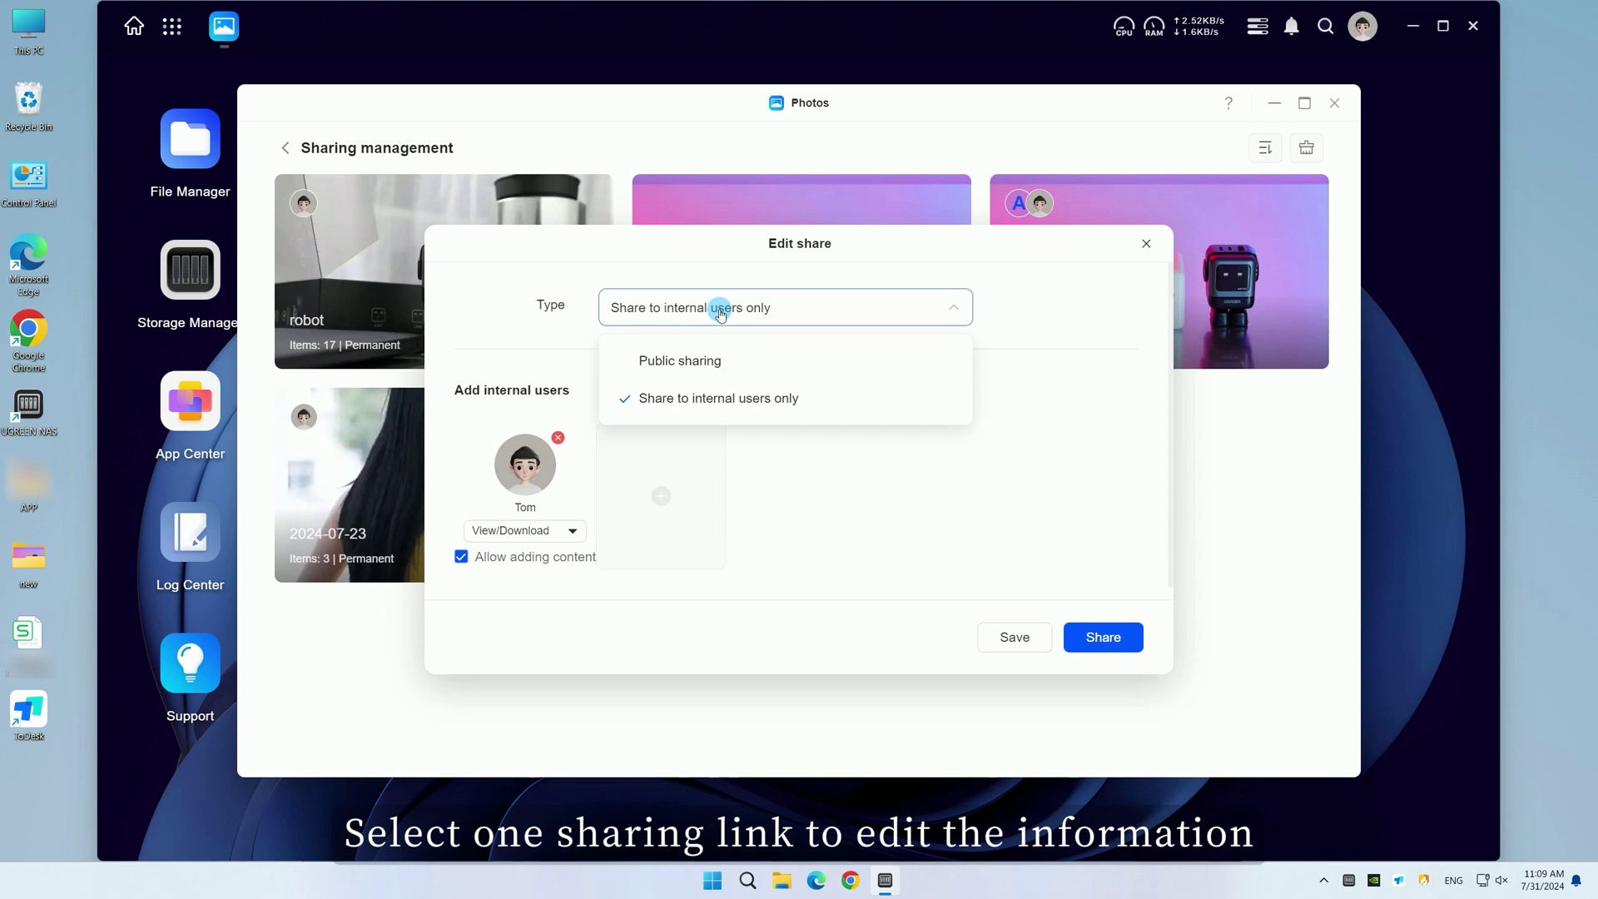
click(713, 358)
click(723, 316)
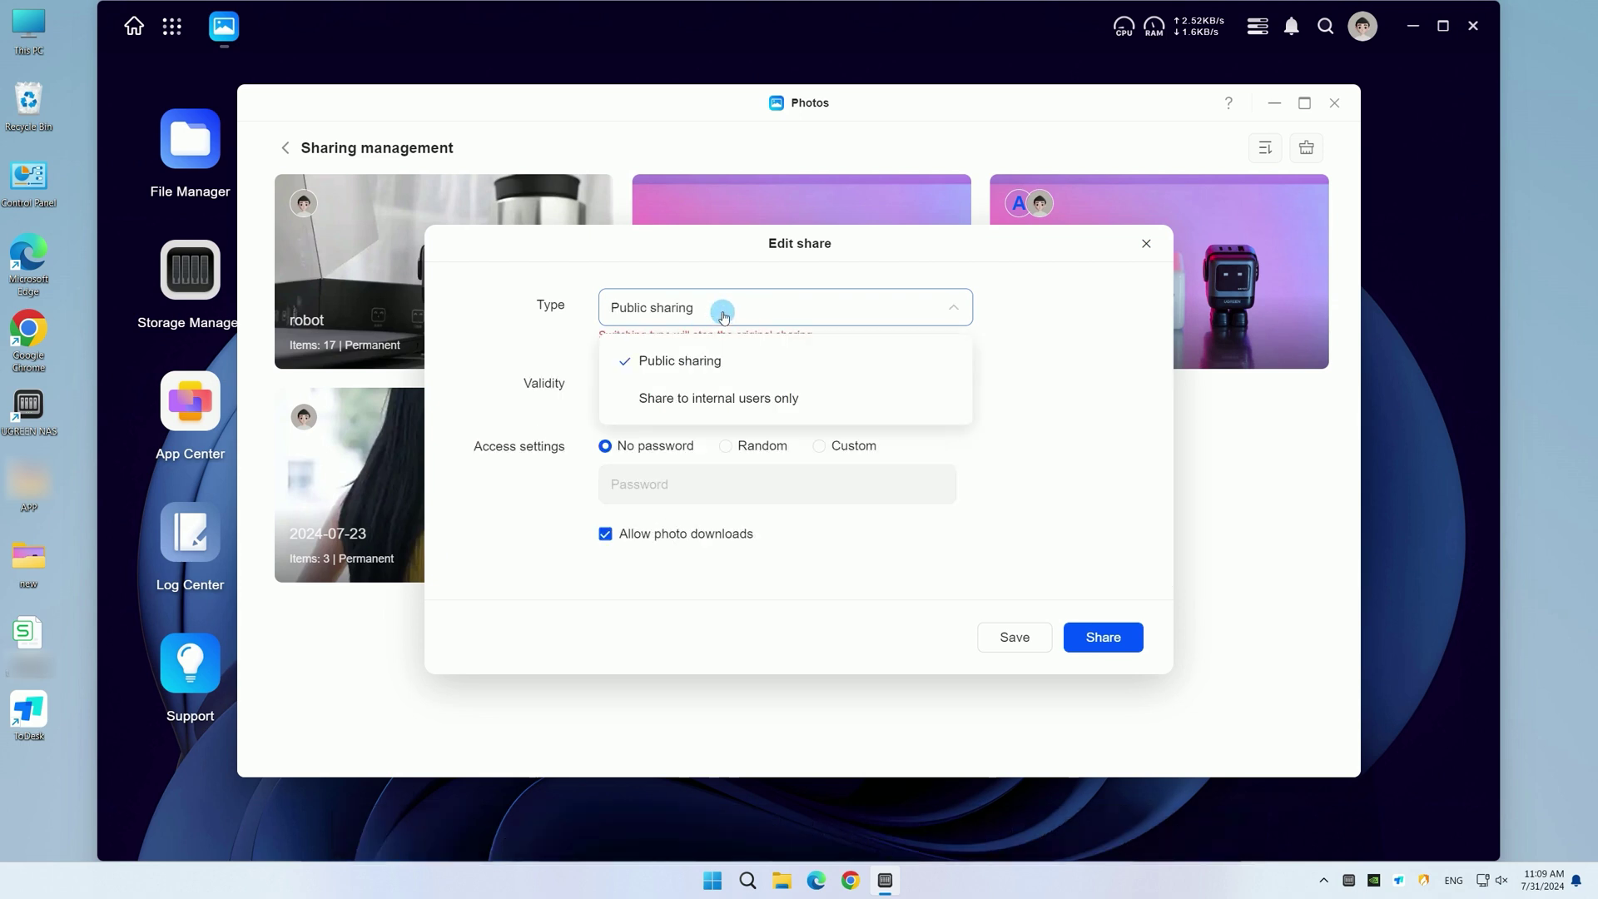
click(718, 397)
Step: Save the edited share and delete the 2024-07-23 share link
click(1012, 638)
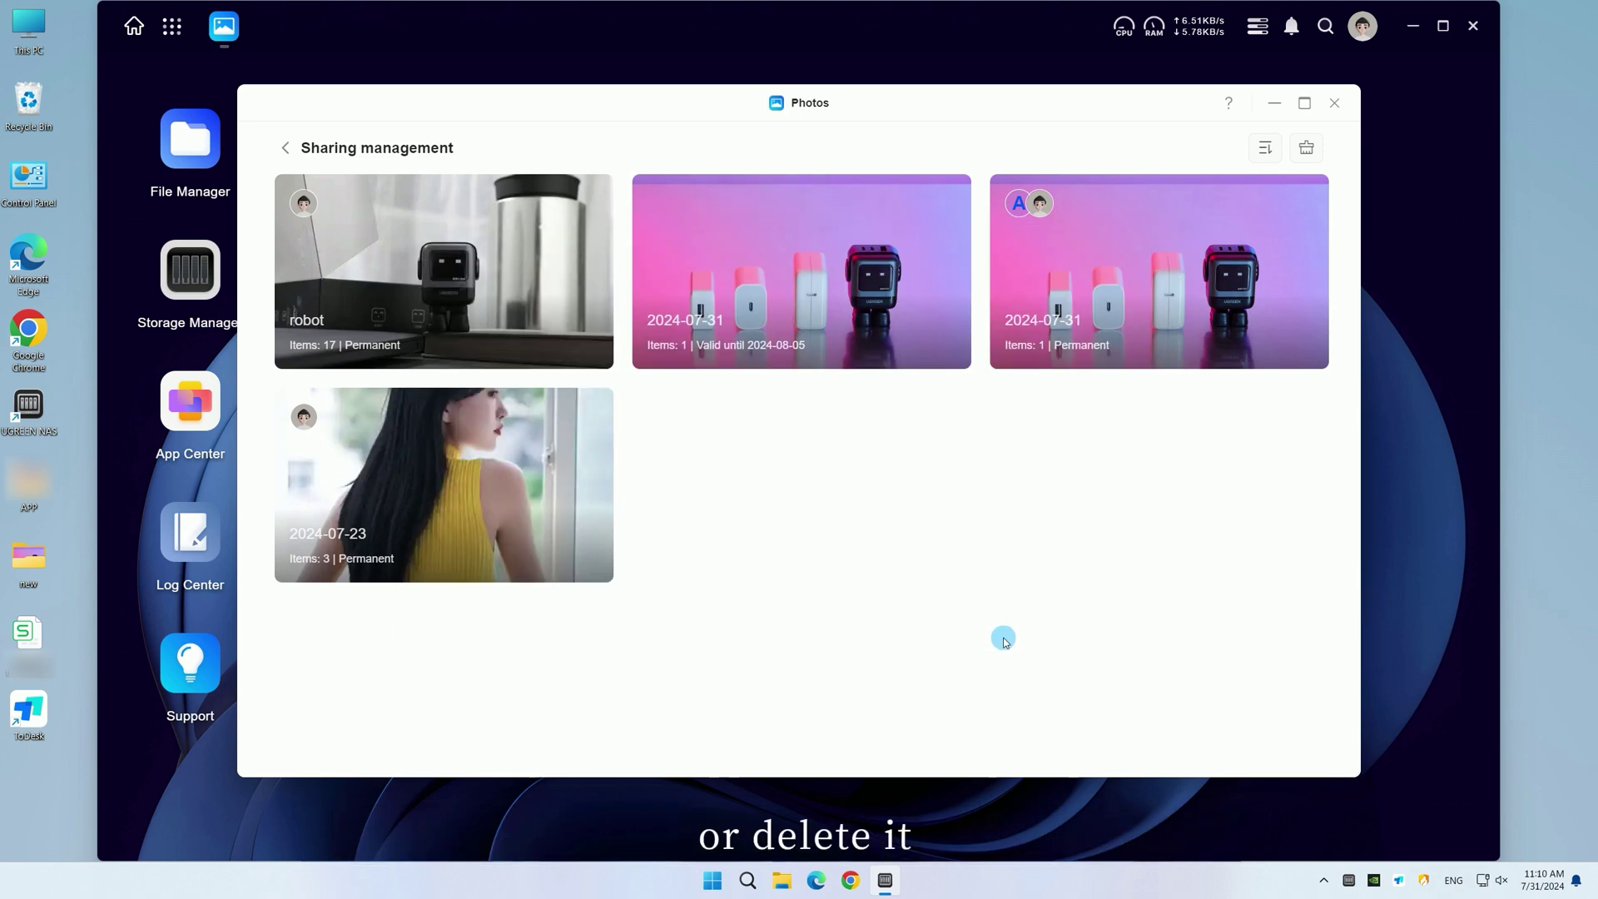
click(586, 416)
click(570, 505)
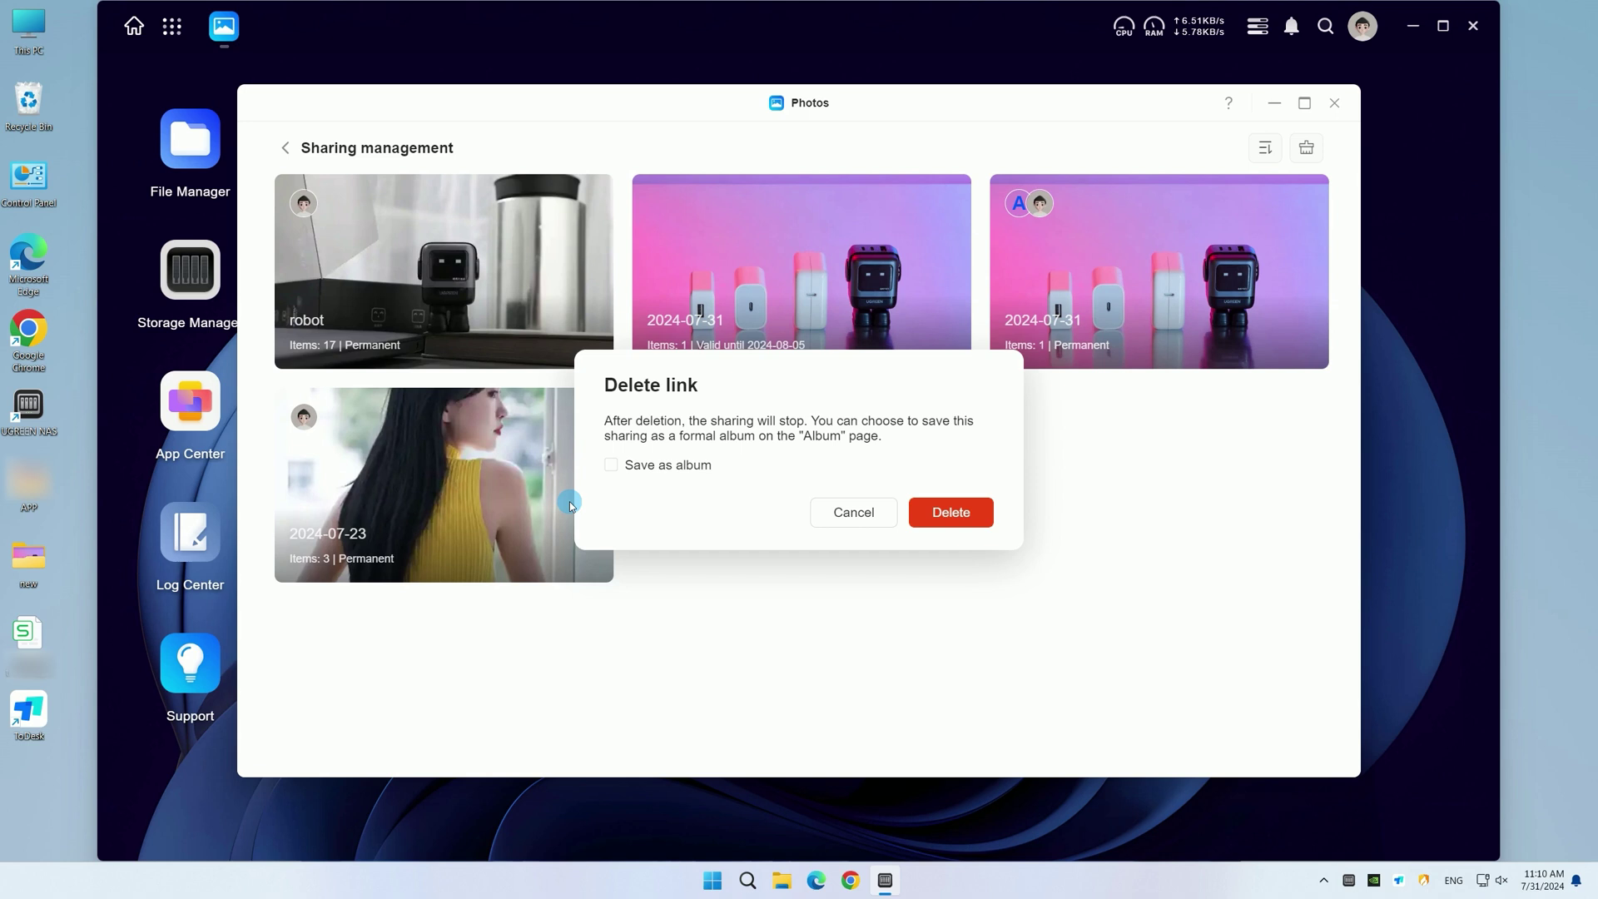
click(931, 523)
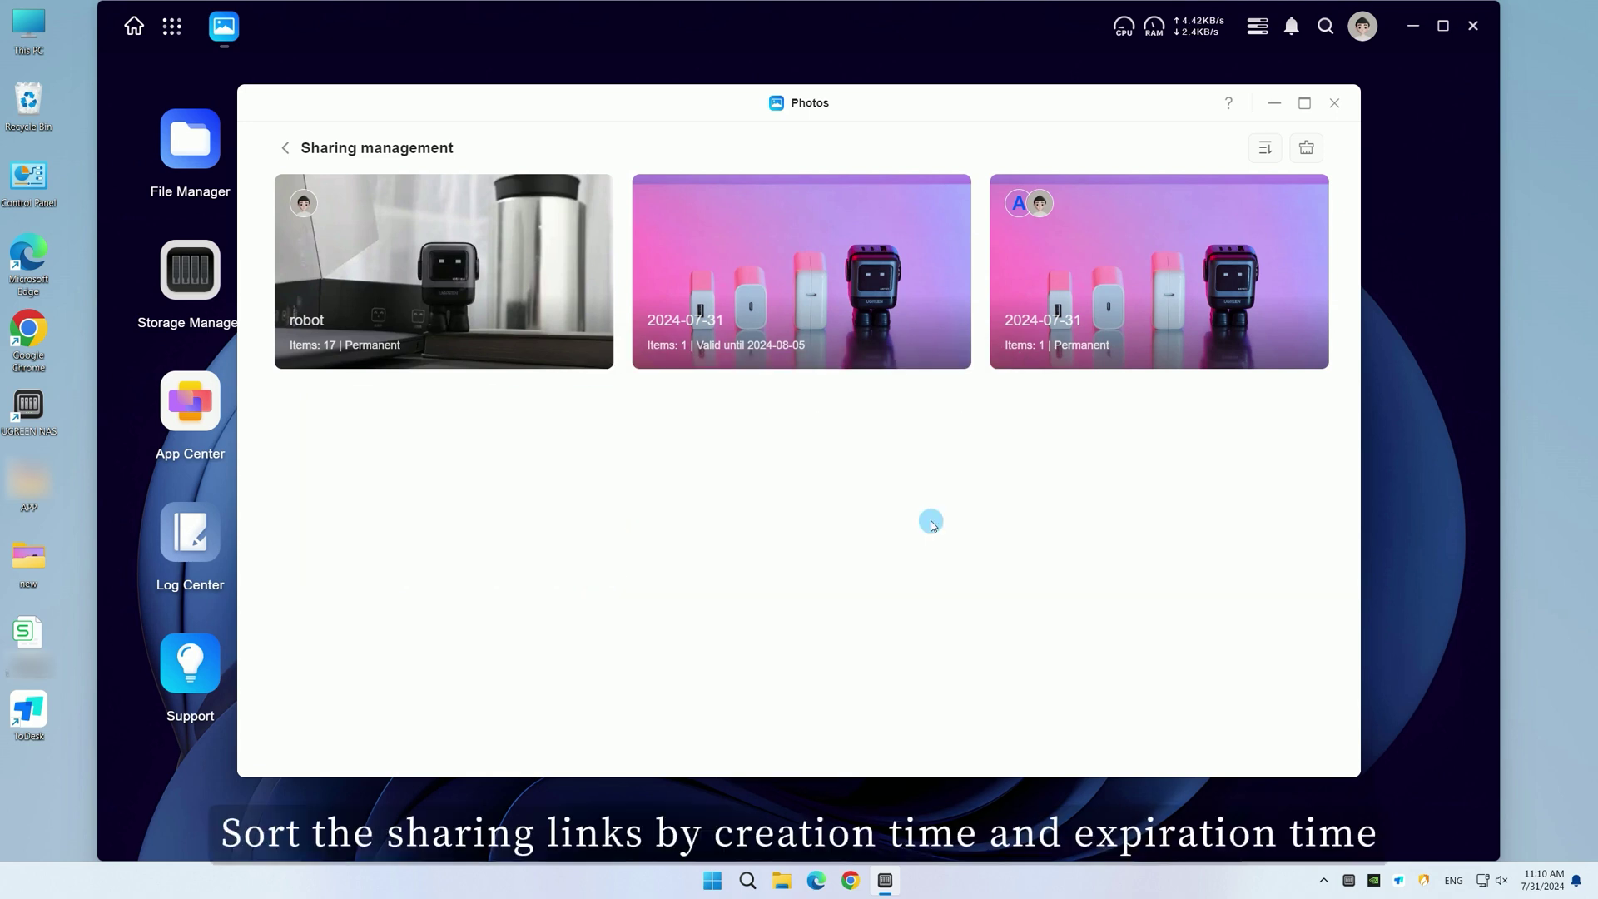
Step: Sort the share links by deadline and clear all invalid links
click(1268, 150)
click(1267, 150)
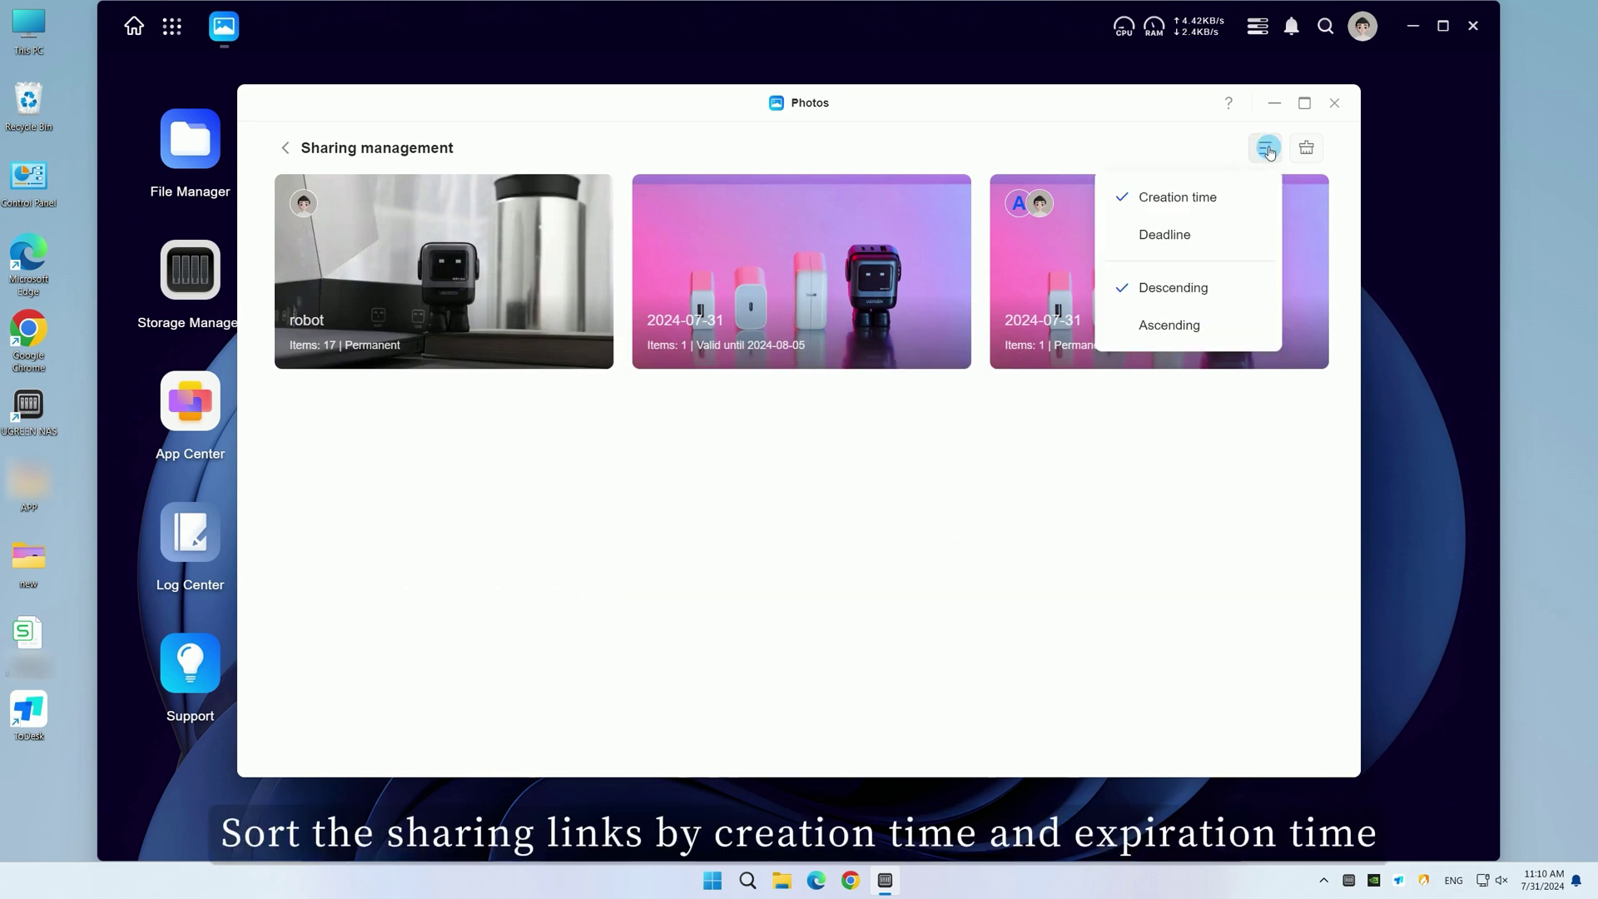
click(1243, 227)
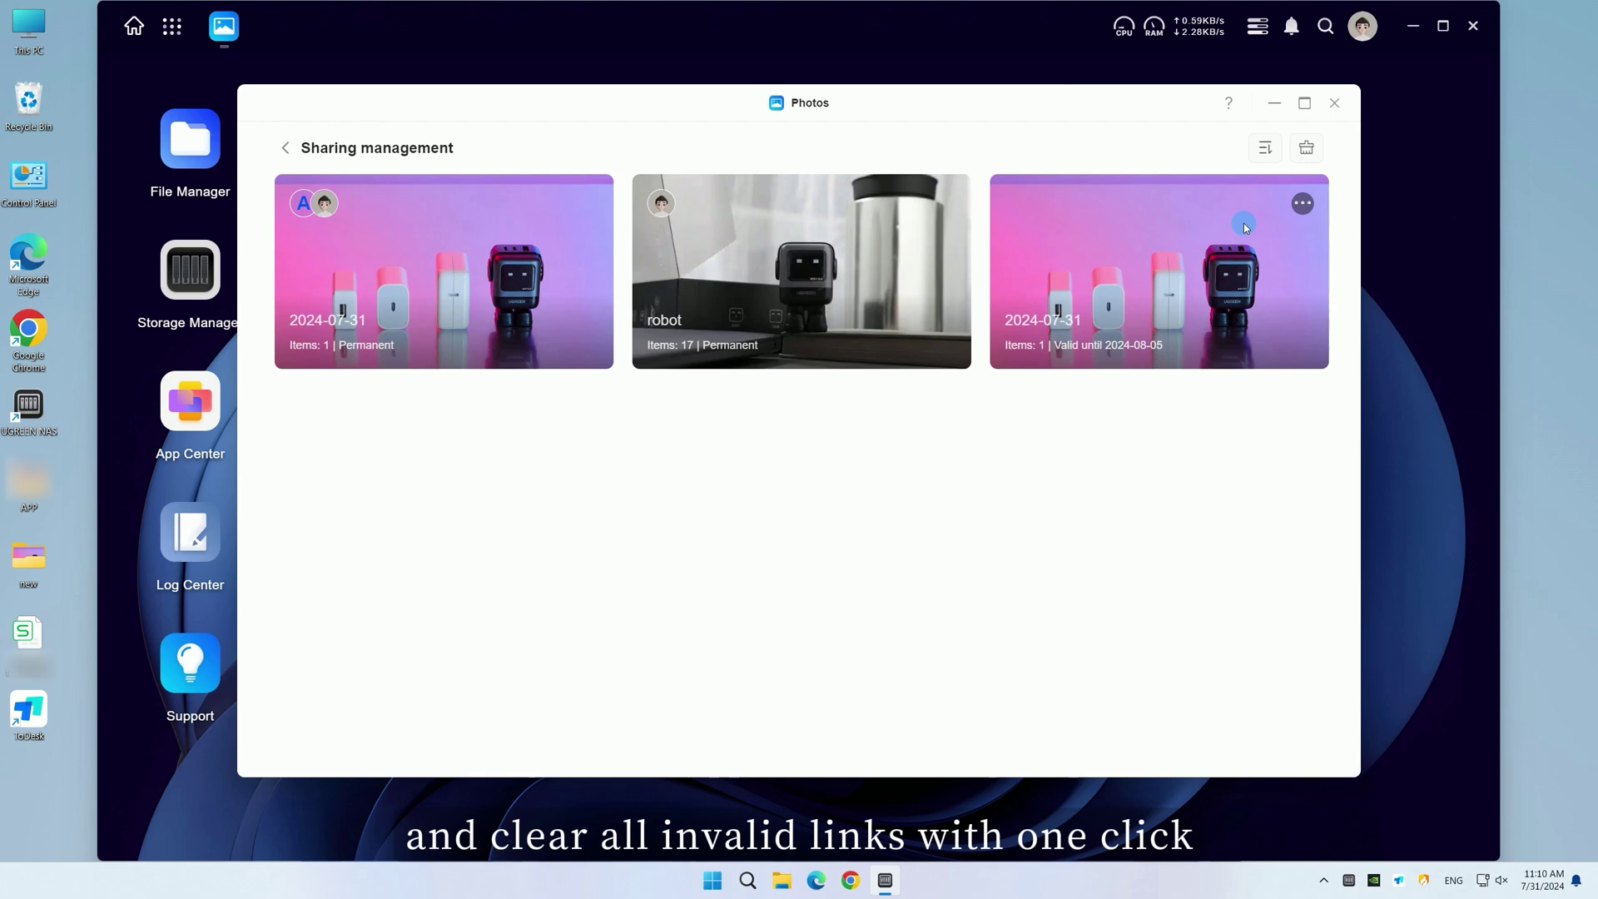
click(1306, 147)
click(957, 475)
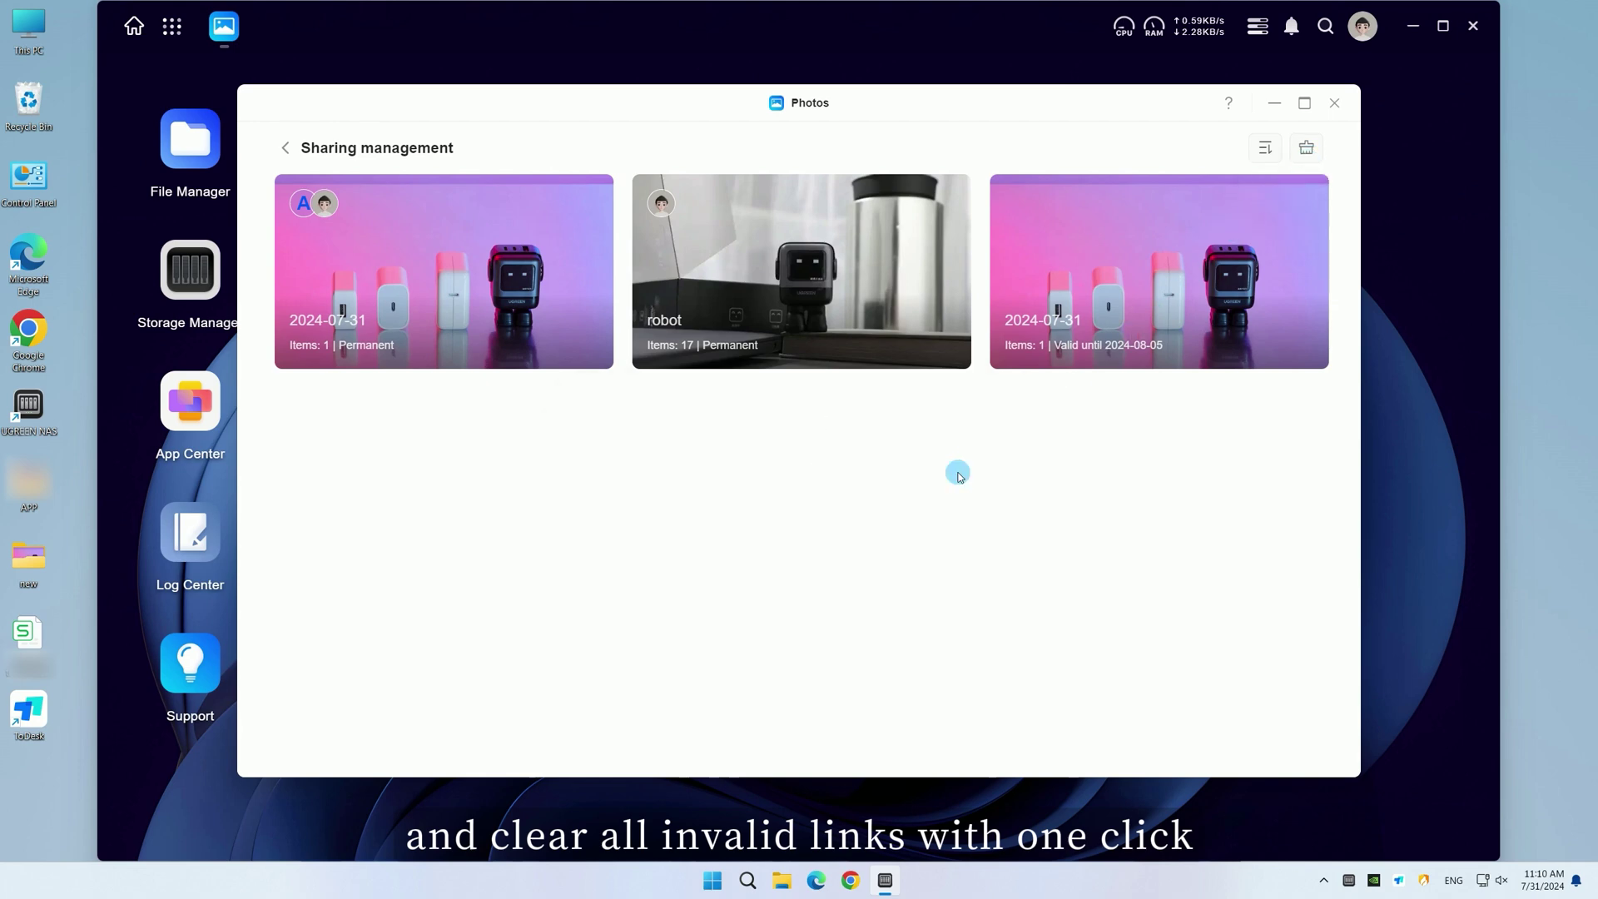